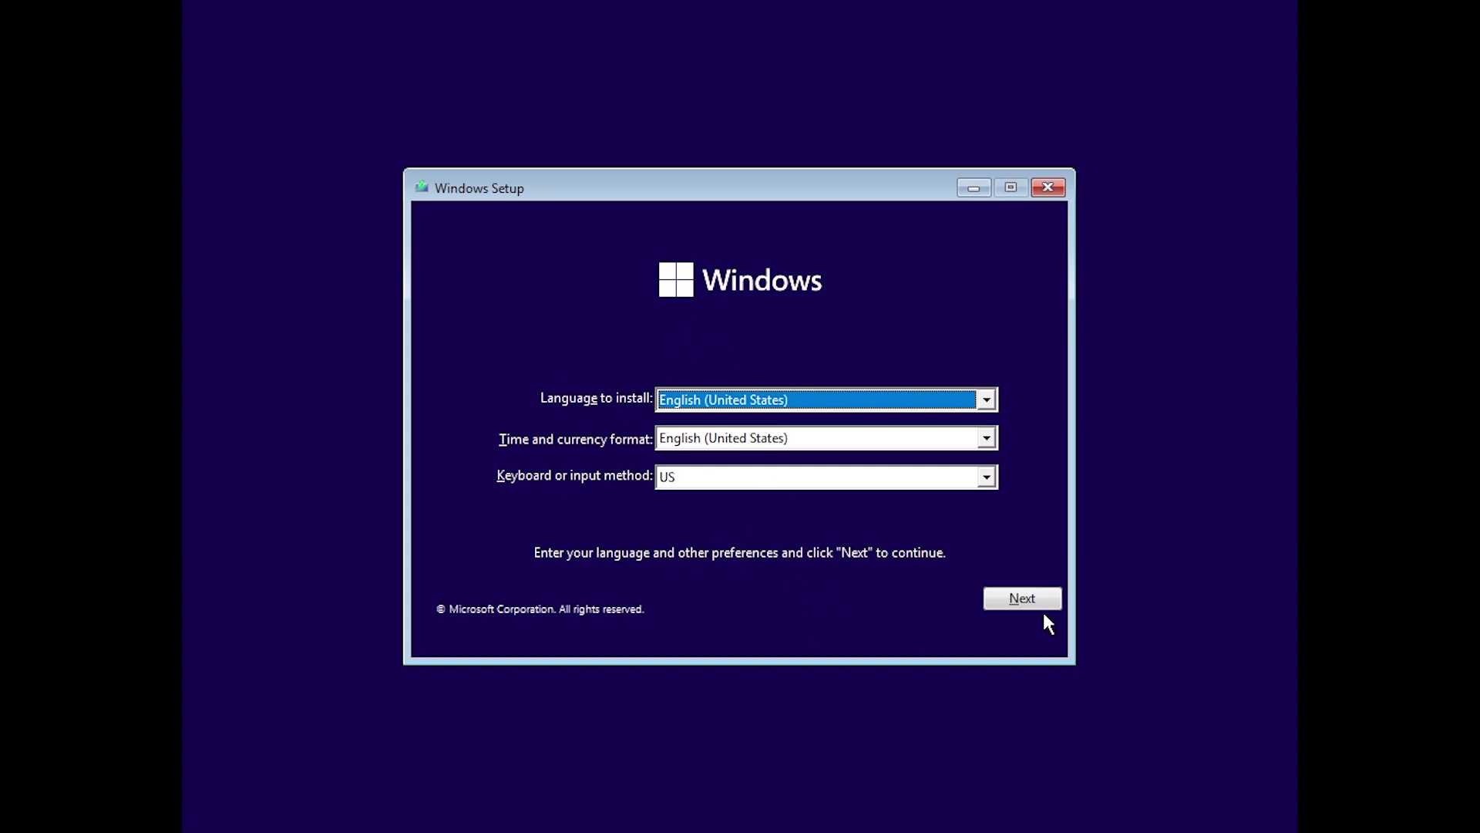
- Continue past language preferences, choose Install now, and proceed without entering a product key
{"action": "left_click", "coordinate": [1021, 602]}
{"action": "left_click", "coordinate": [686, 432]}
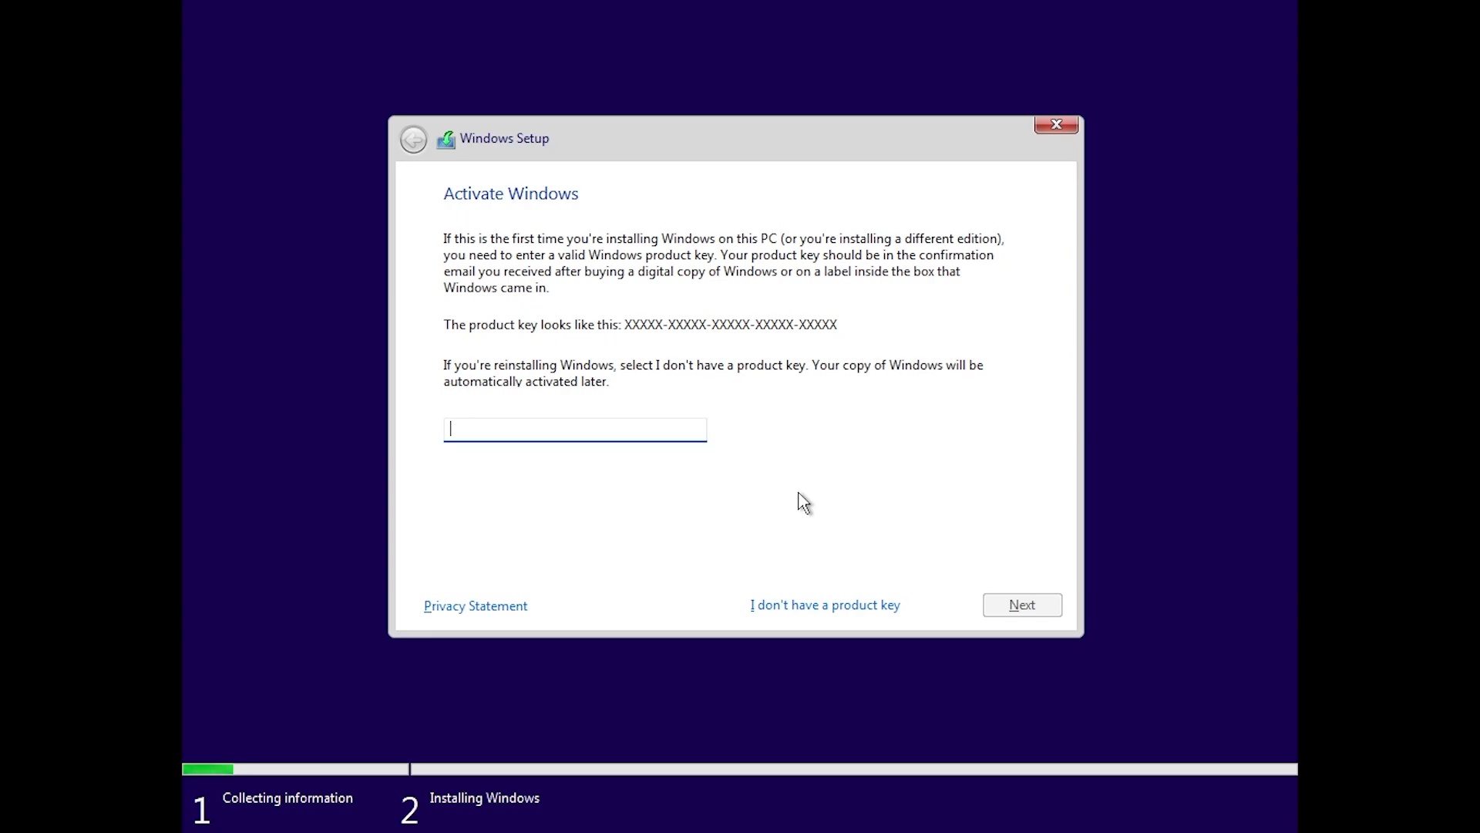
{"action": "left_click", "coordinate": [819, 609]}
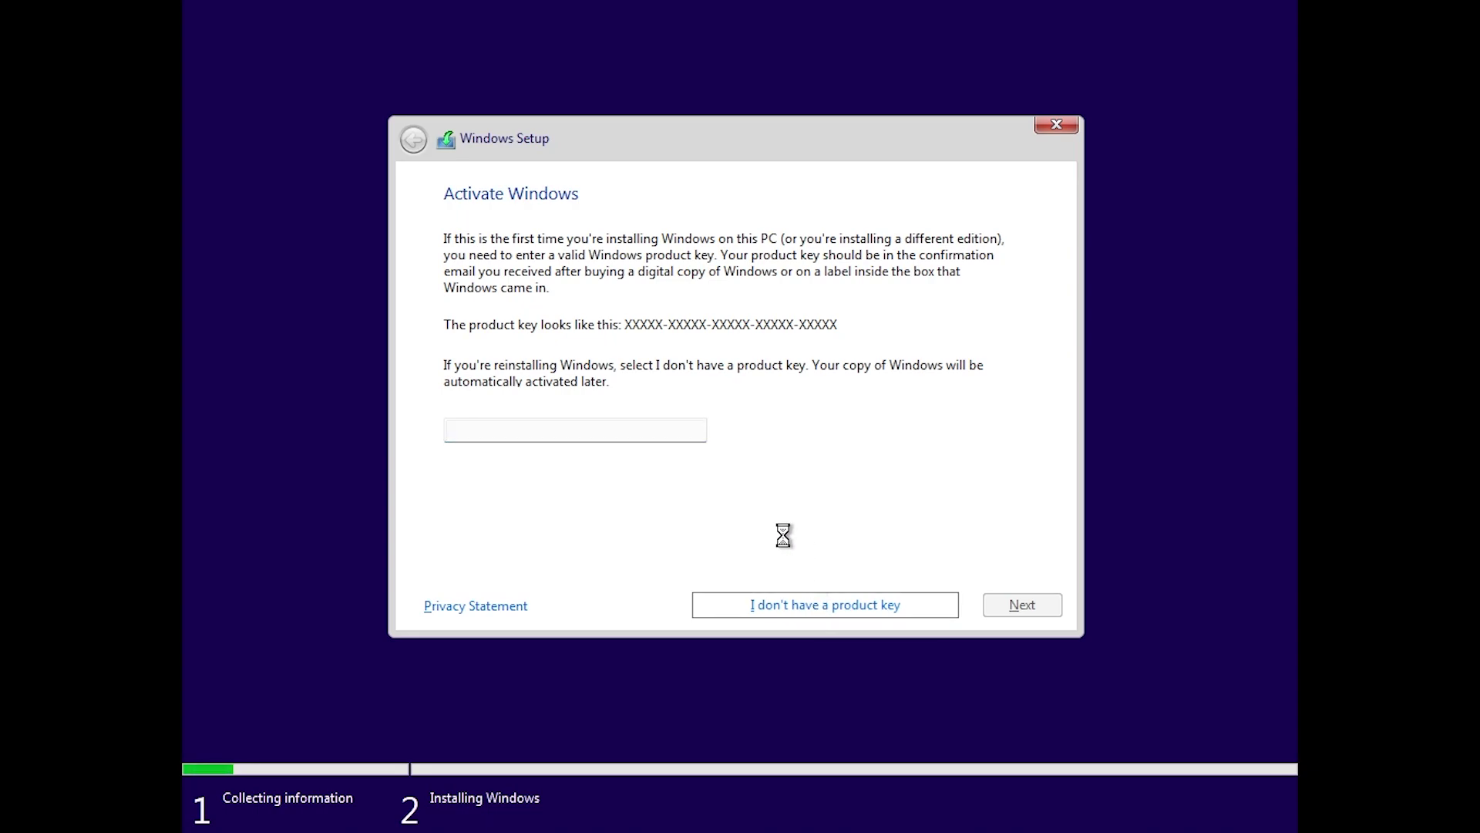
- Select Windows 11 Pro as the edition to install
{"action": "scroll", "coordinate": [549, 343], "scroll_direction": "down", "scroll_amount": 2}
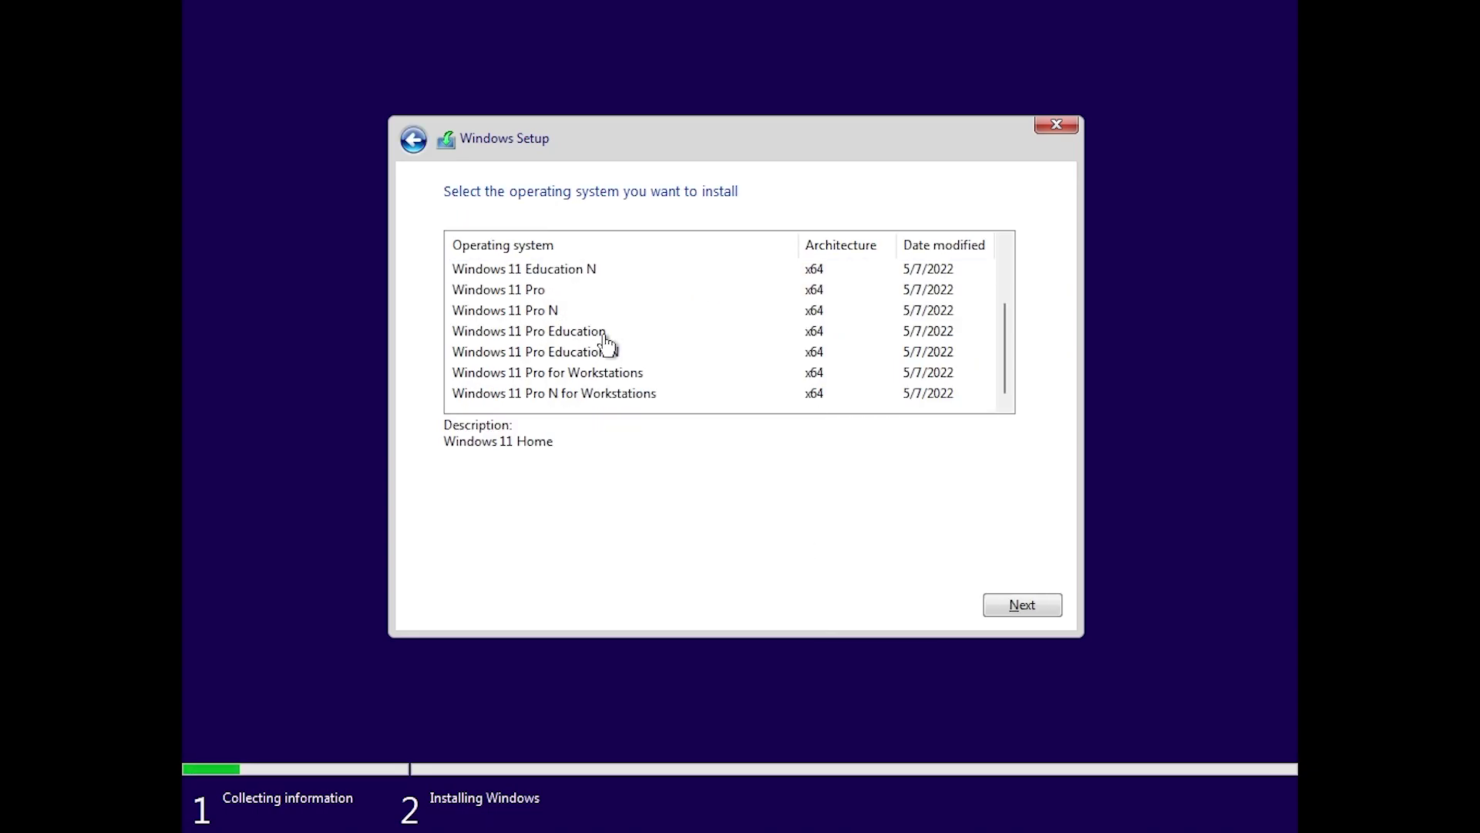
{"action": "left_click", "coordinate": [497, 289]}
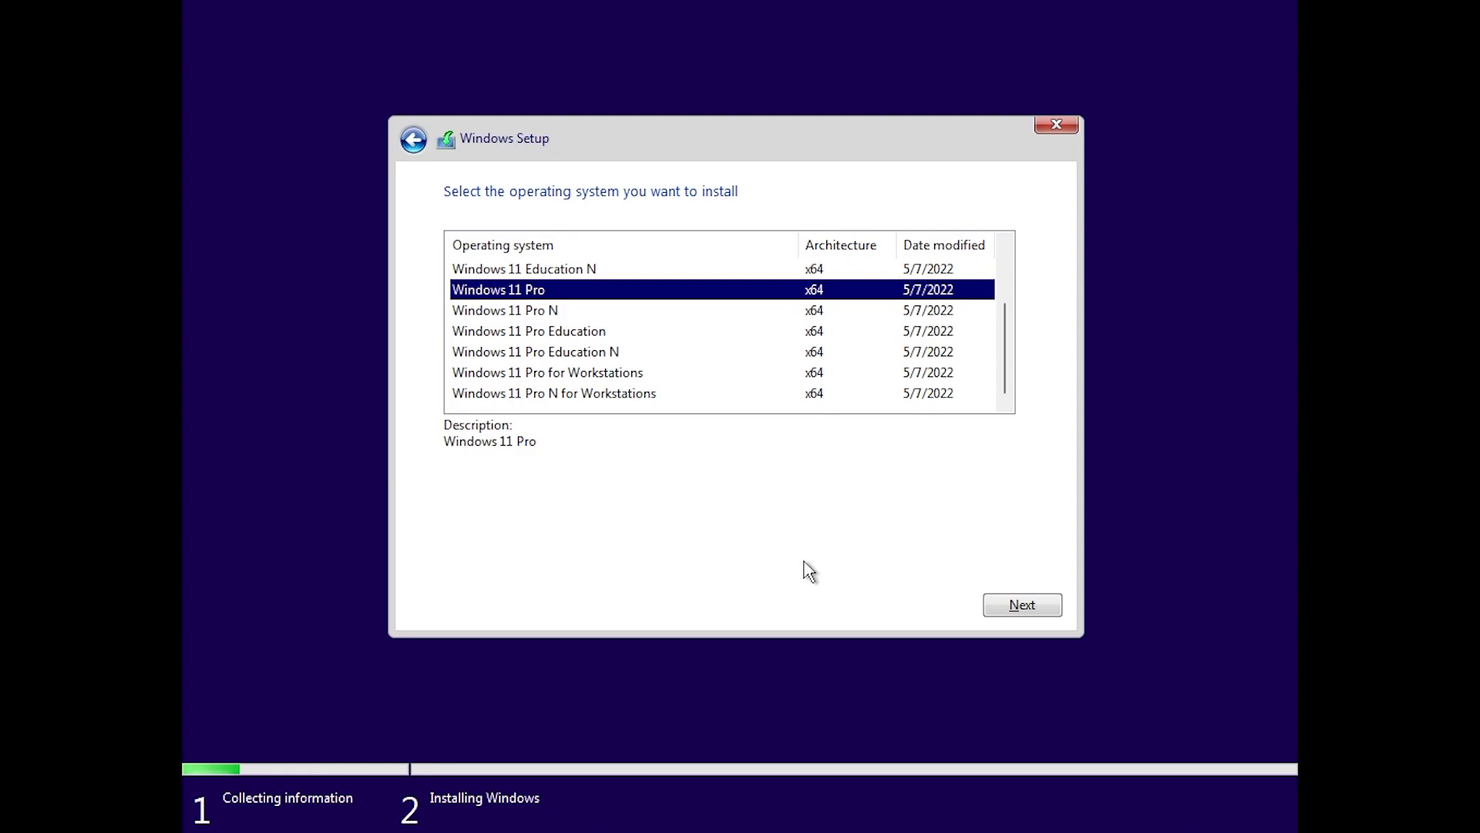
{"action": "left_click", "coordinate": [1013, 608]}
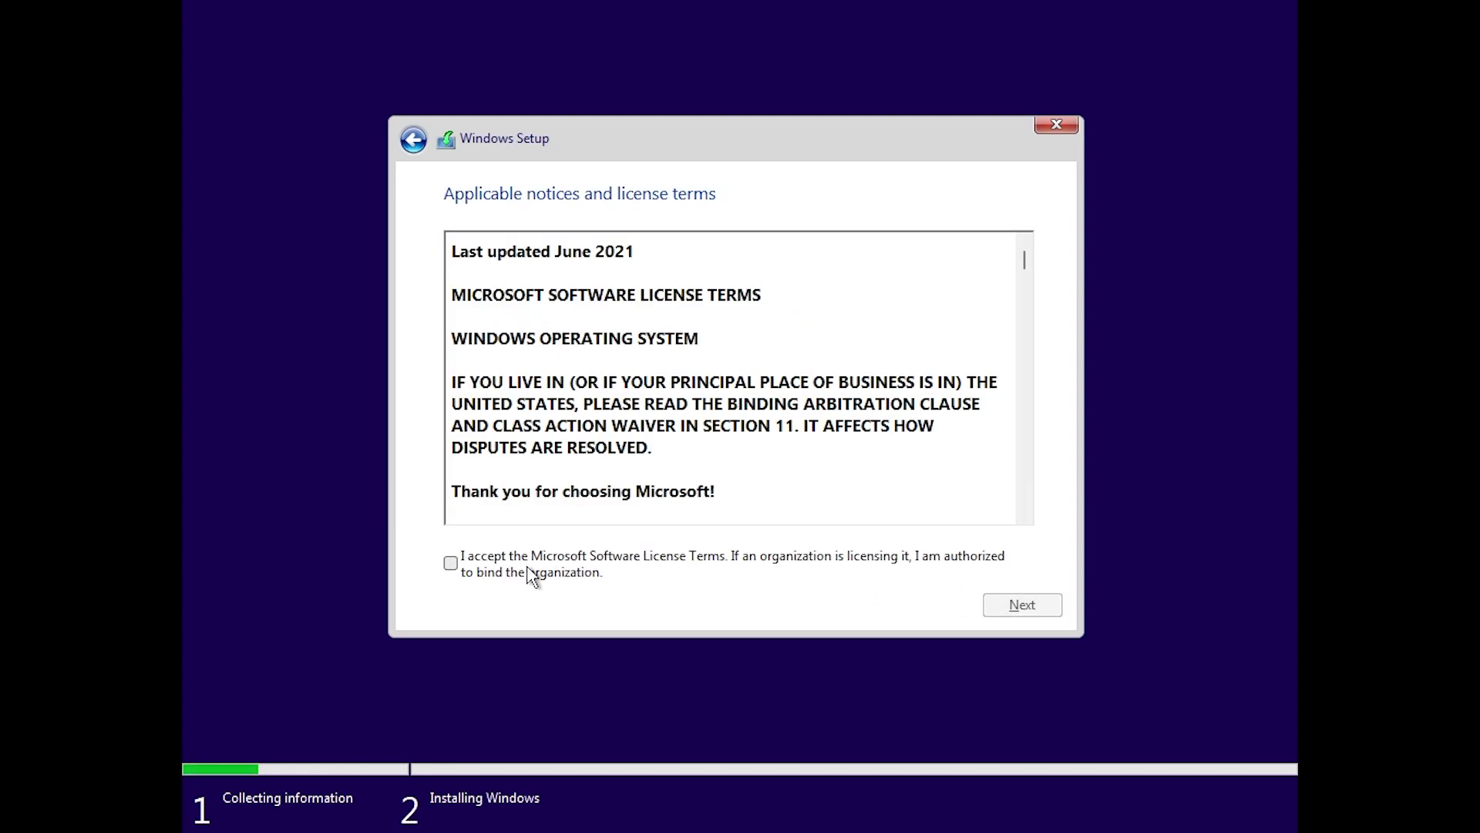
- Accept the license terms and run a custom install onto Drive 0's 60.0 GB unallocated space
{"action": "left_click", "coordinate": [512, 569]}
{"action": "left_click", "coordinate": [1016, 609]}
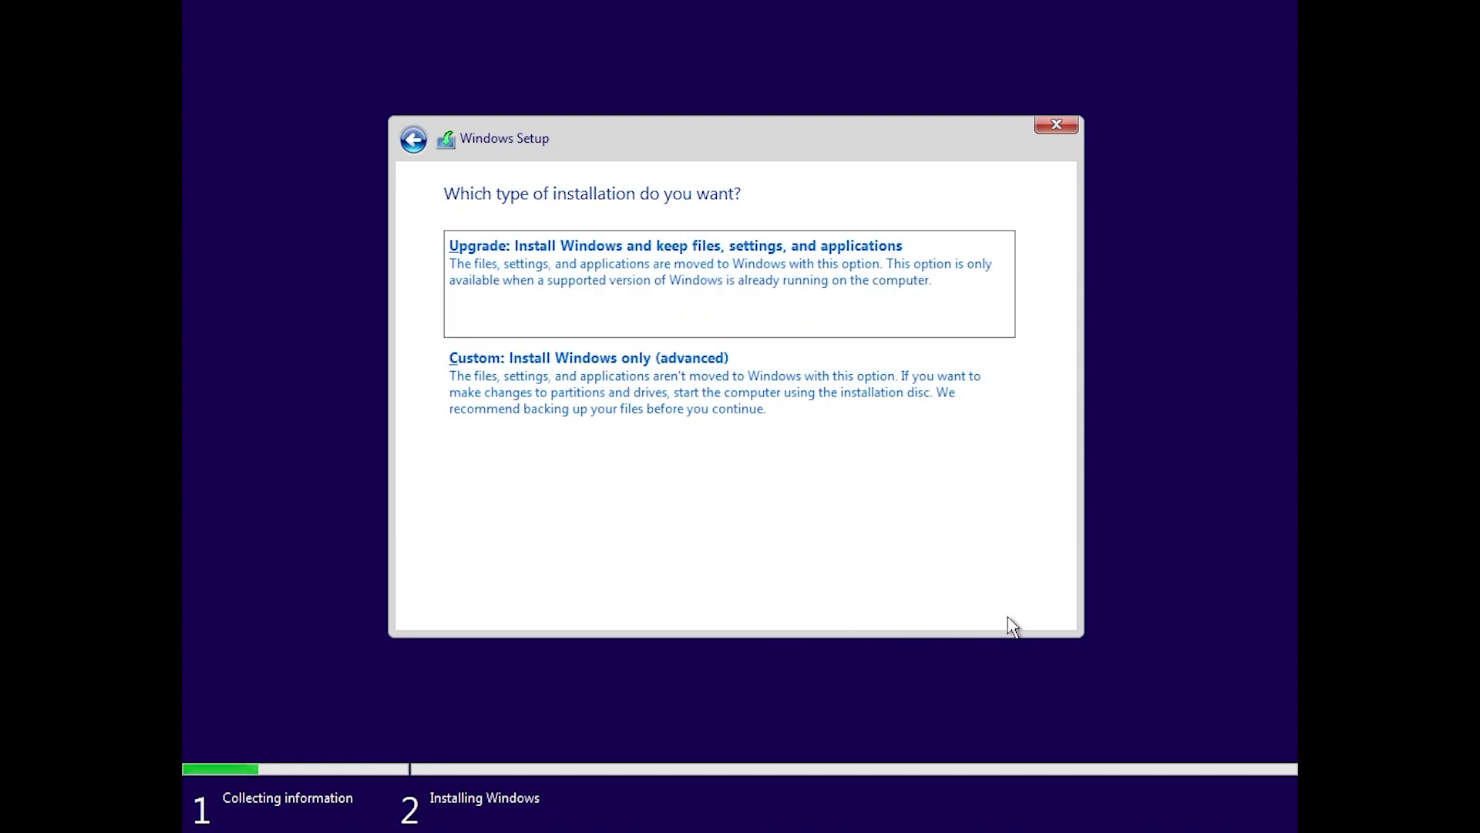
{"action": "left_click", "coordinate": [596, 408]}
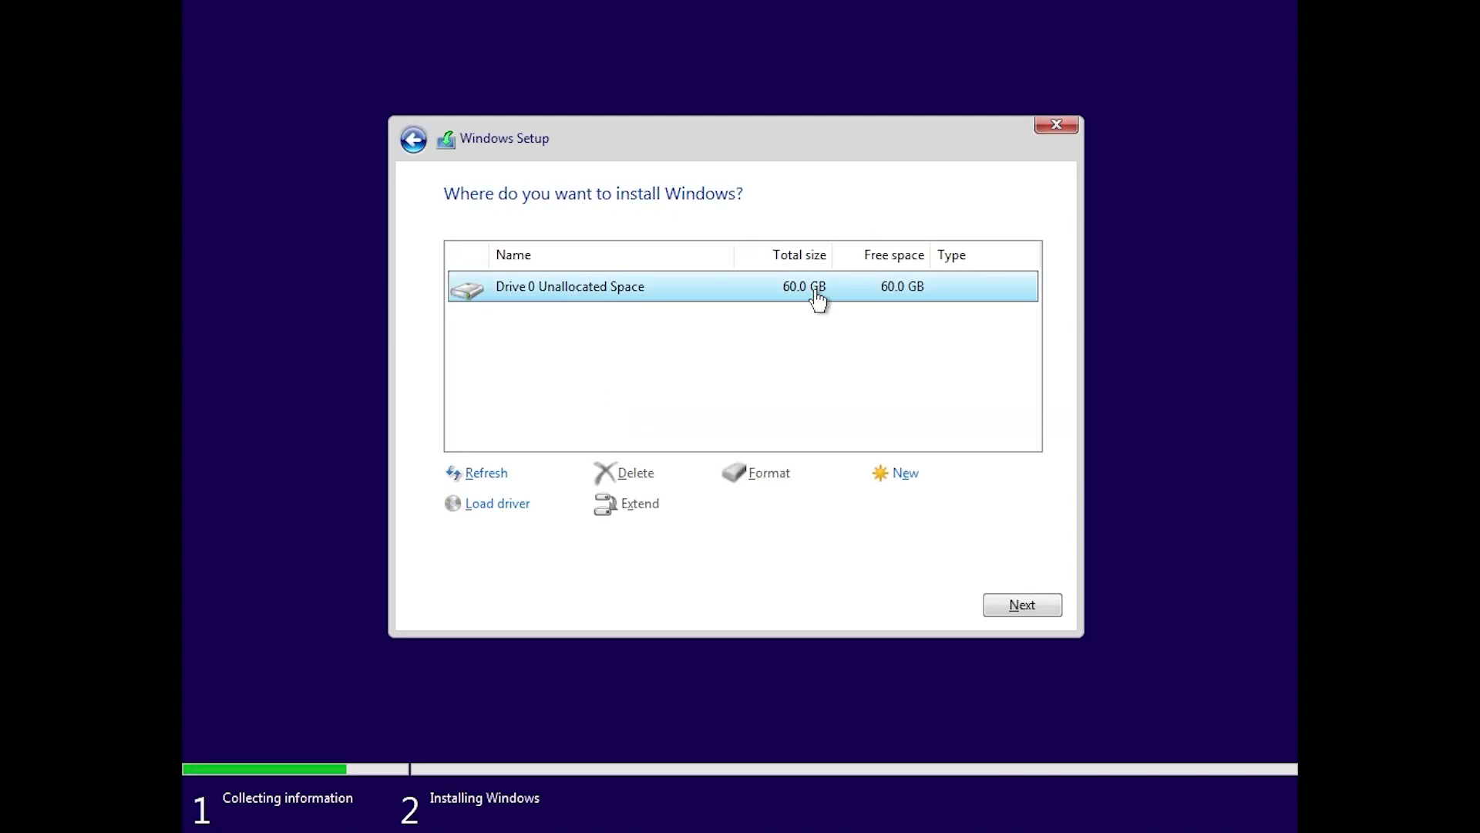
{"action": "left_click", "coordinate": [1022, 606]}
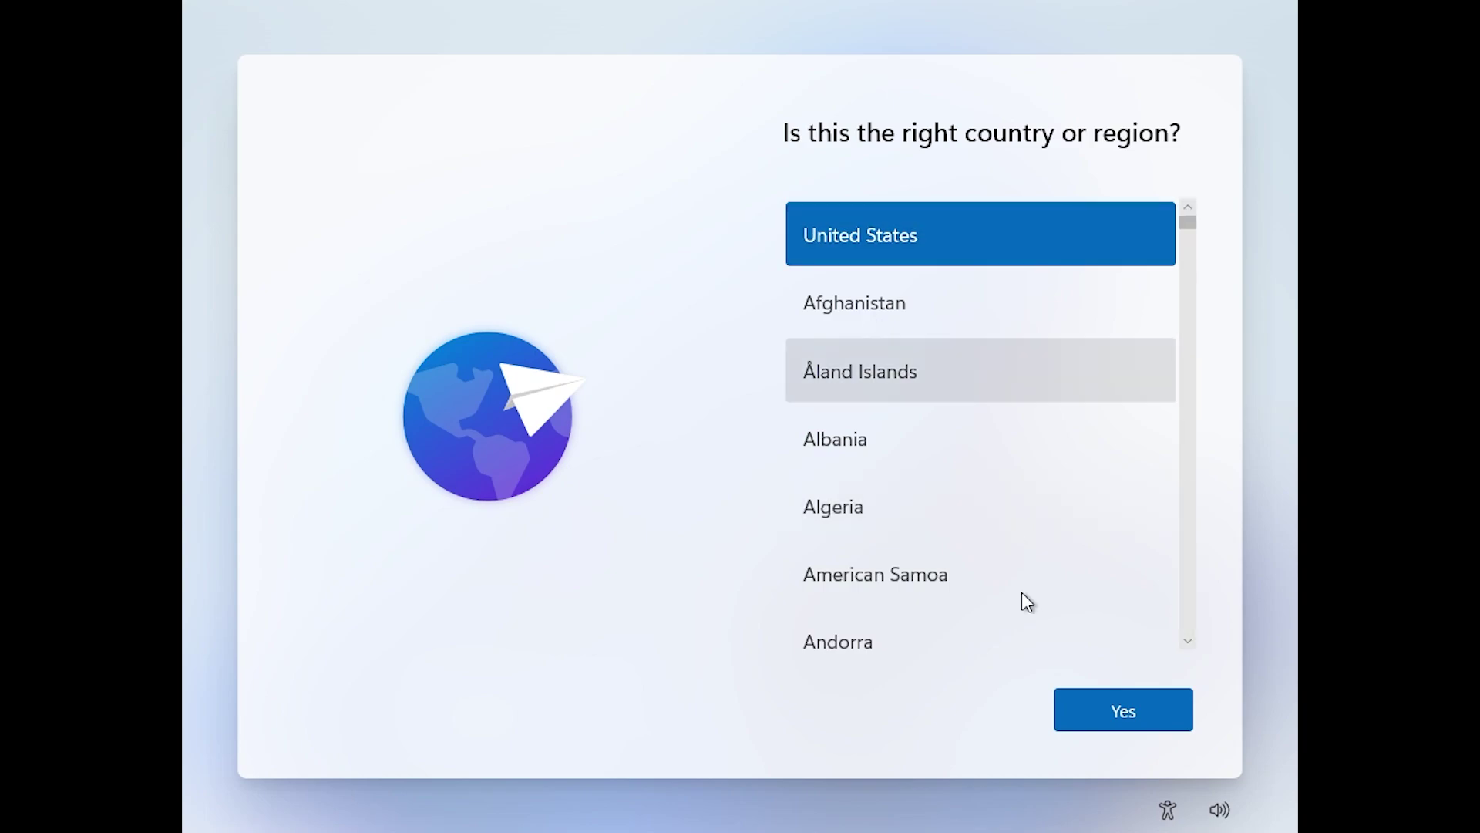
- Confirm United States and the keyboard layout, confirm the device name, and choose personal use
{"action": "left_click", "coordinate": [1108, 710]}
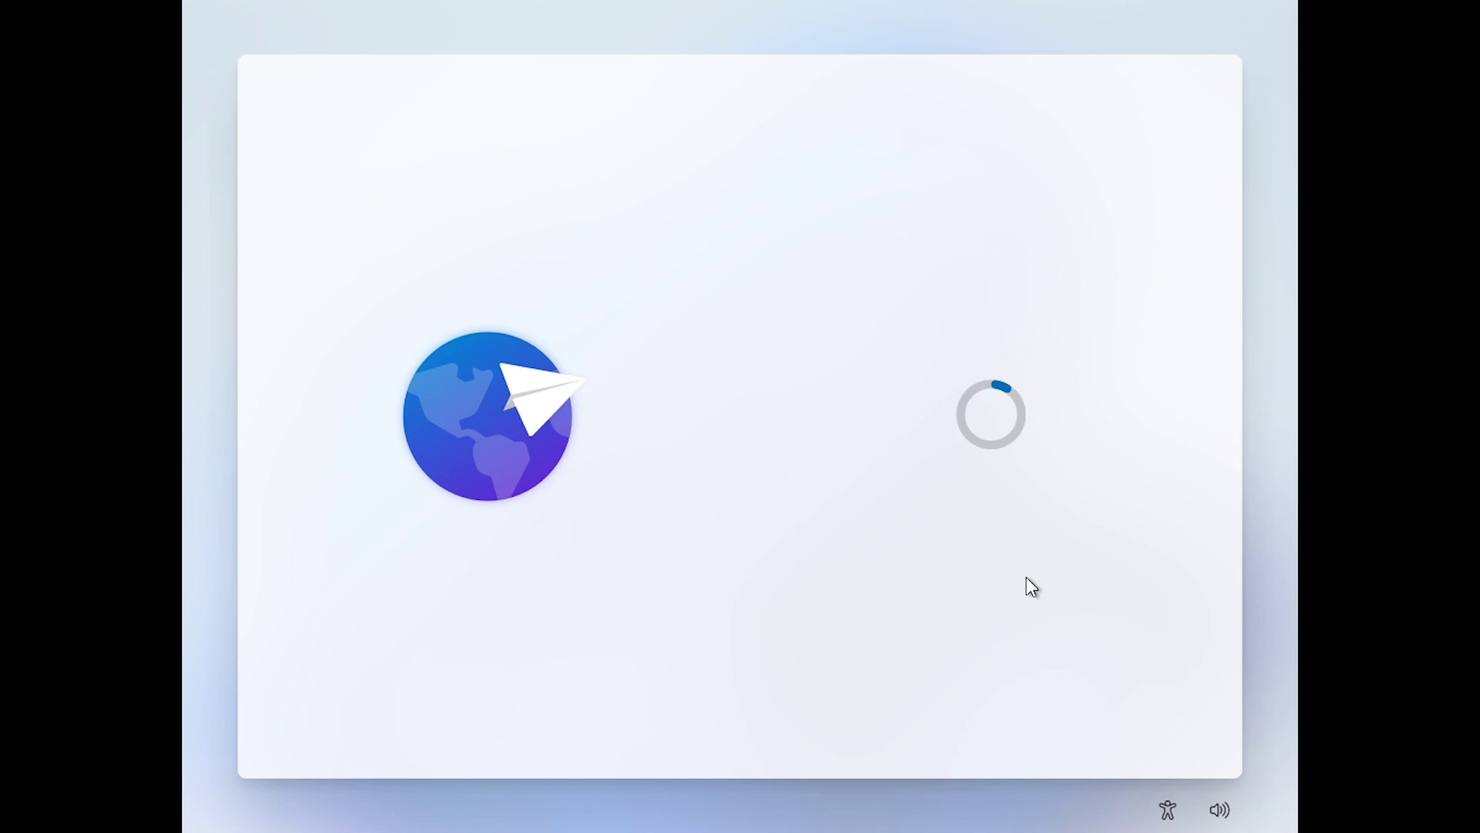
{"action": "left_click", "coordinate": [1132, 717]}
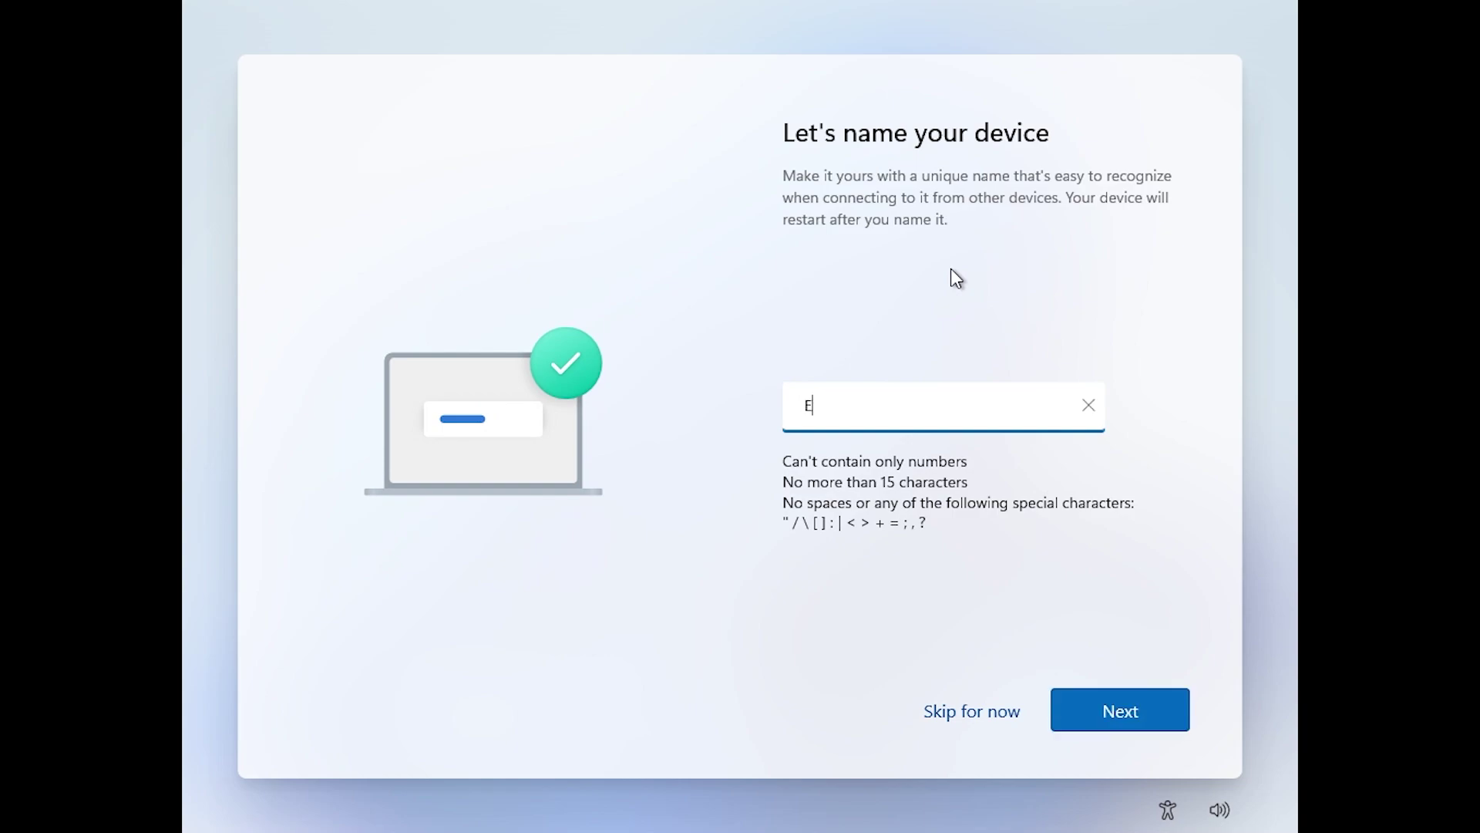
{"action": "left_click", "coordinate": [1107, 693]}
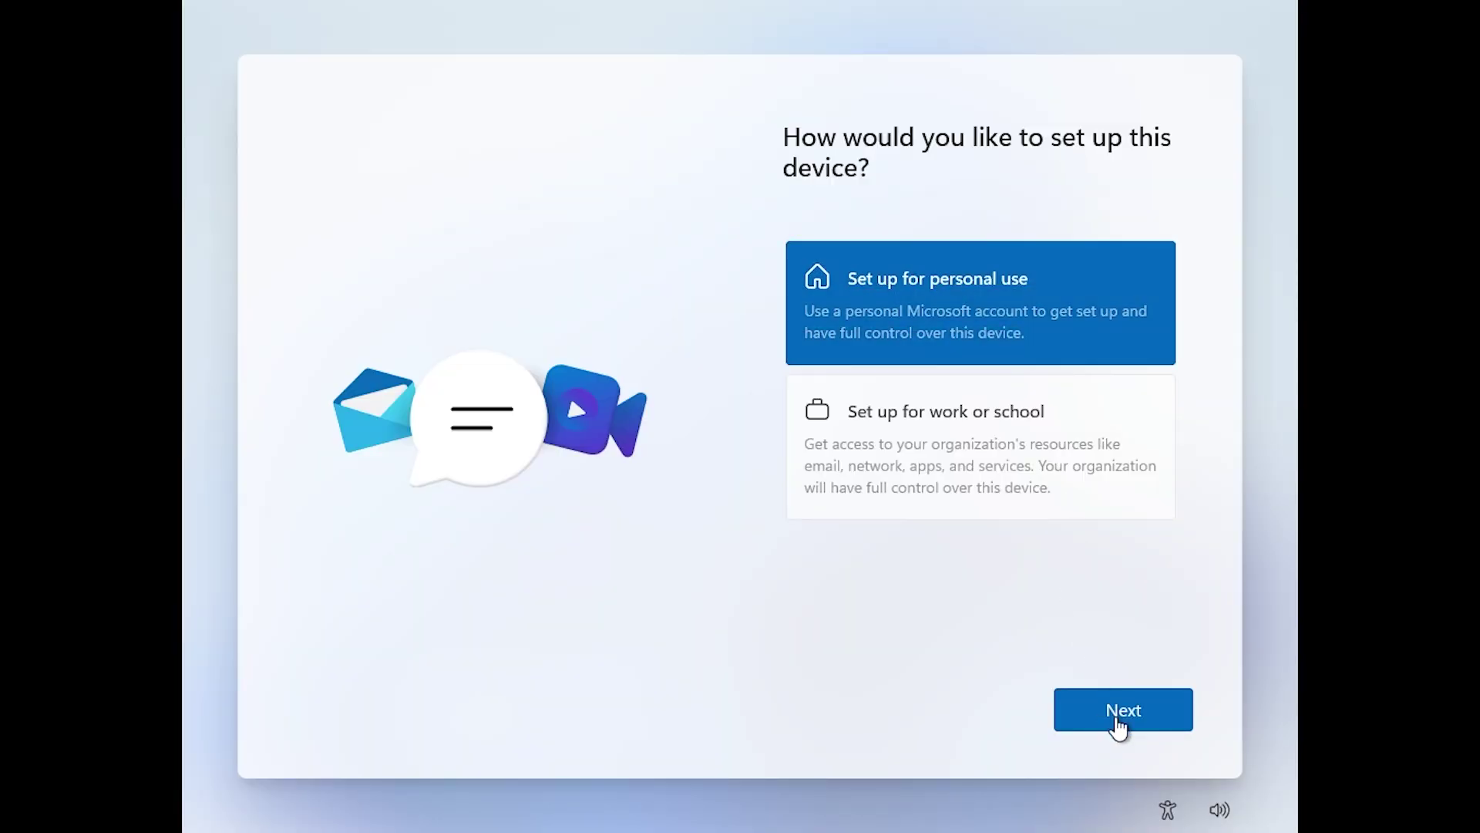
{"action": "left_click", "coordinate": [1120, 723]}
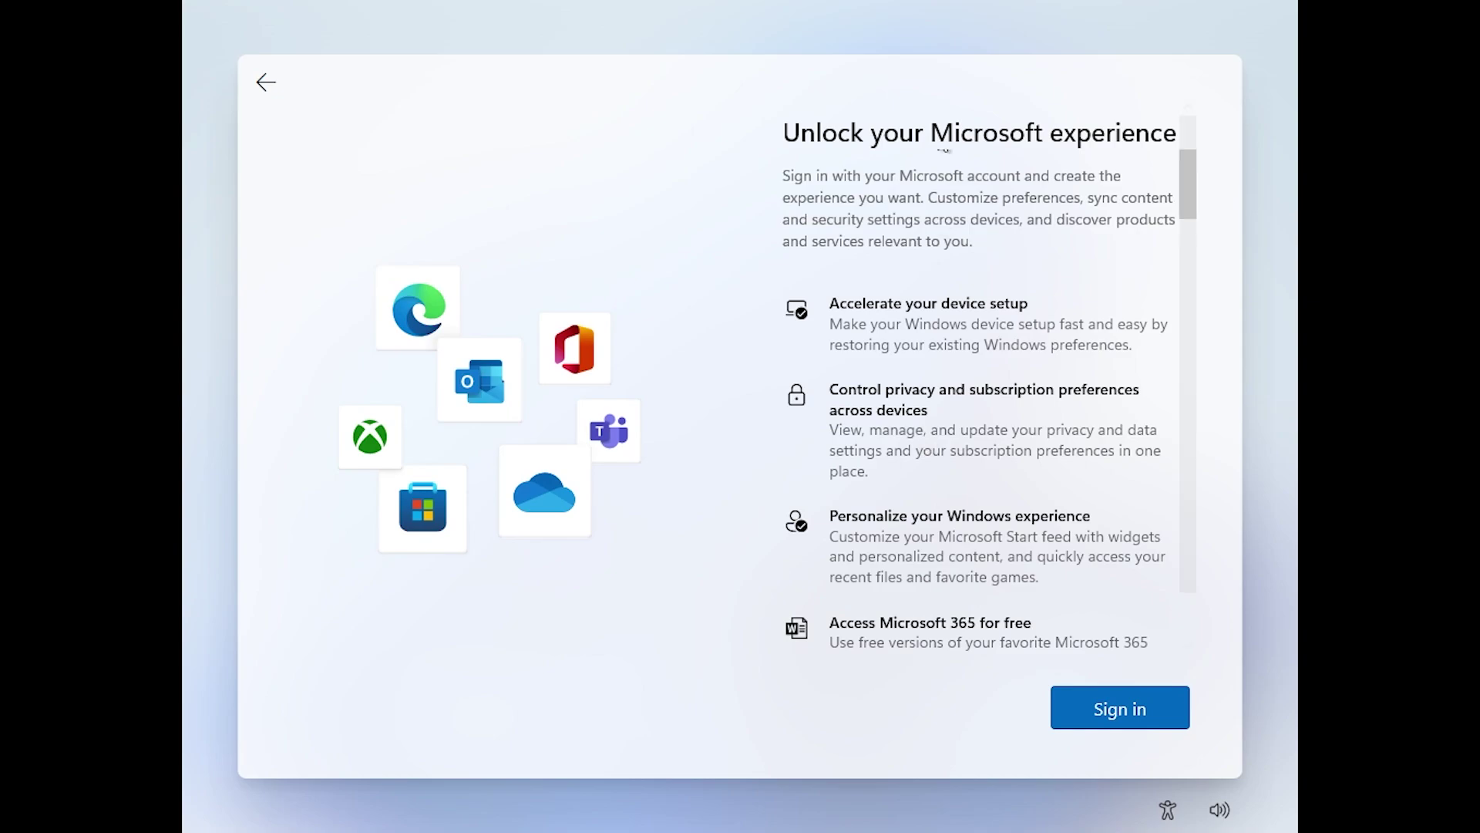
- Start Microsoft account sign-in, dismiss the security key prompt, back out, then restart sign-in
{"action": "scroll", "coordinate": [951, 262], "scroll_direction": "down", "scroll_amount": 2}
{"action": "scroll", "coordinate": [982, 400], "scroll_direction": "up", "scroll_amount": 2}
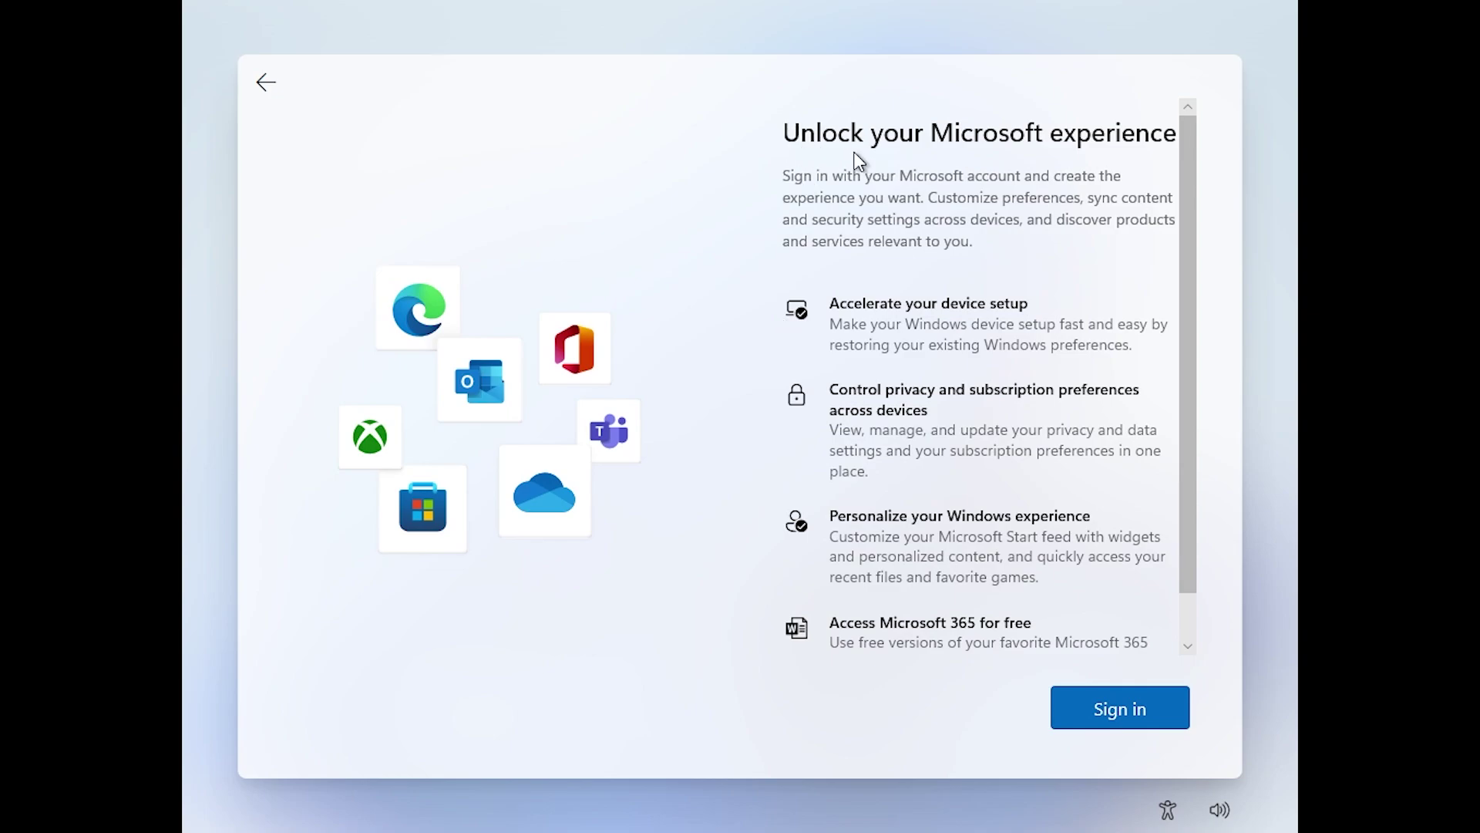
{"action": "left_click", "coordinate": [1101, 717]}
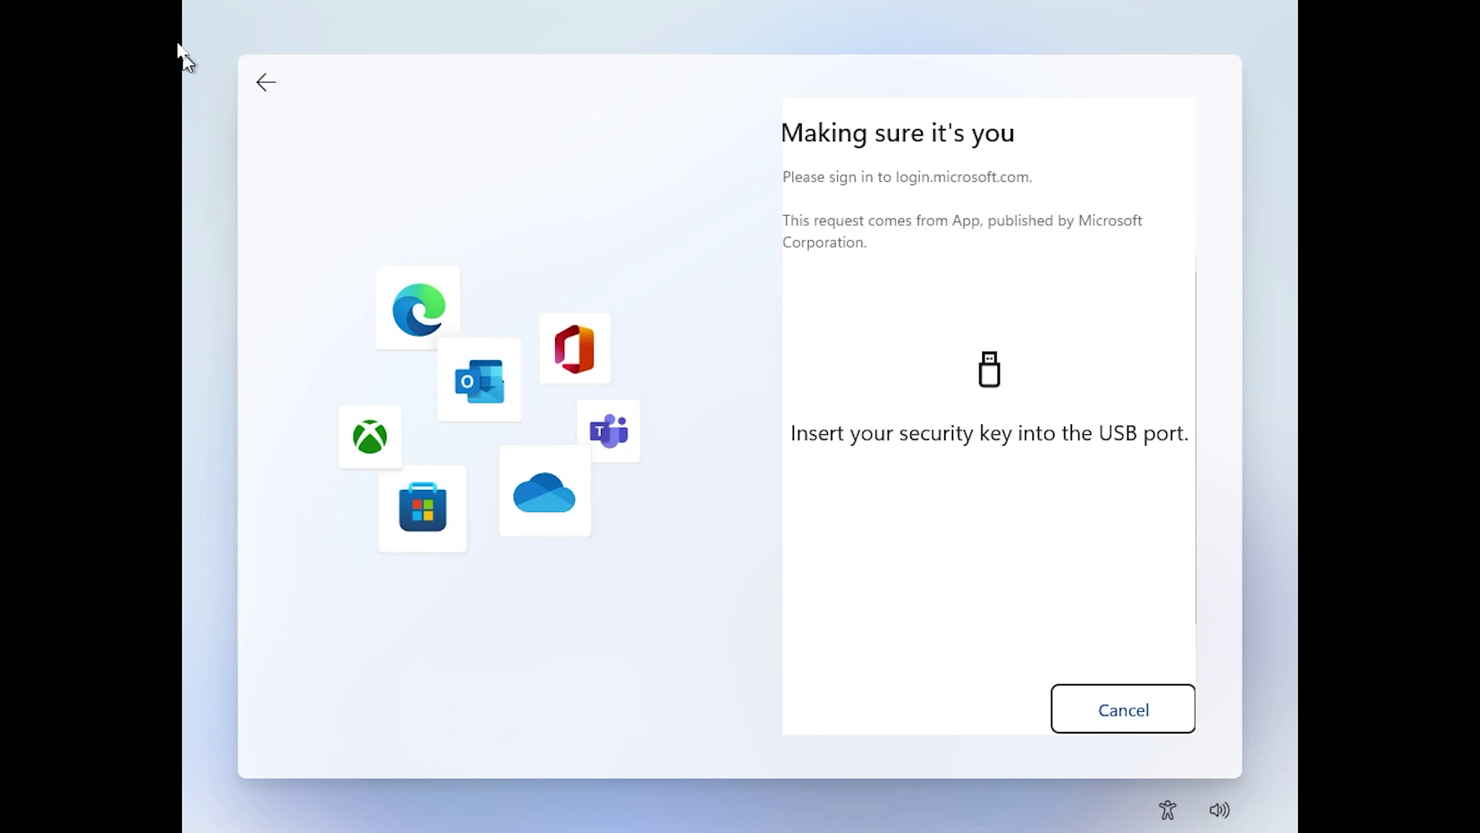
{"action": "key", "text": "Escape"}
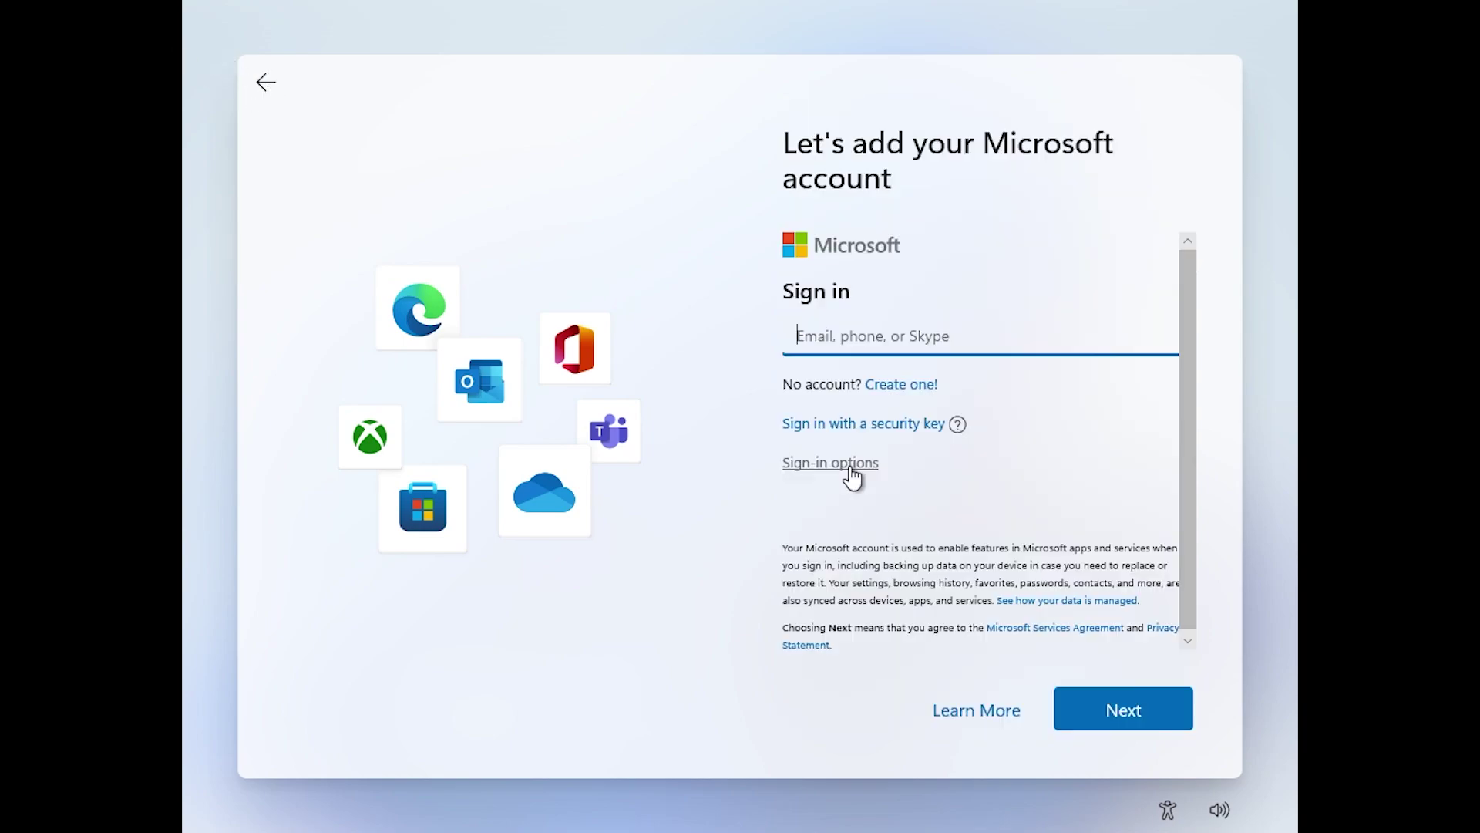
{"action": "left_click", "coordinate": [849, 464]}
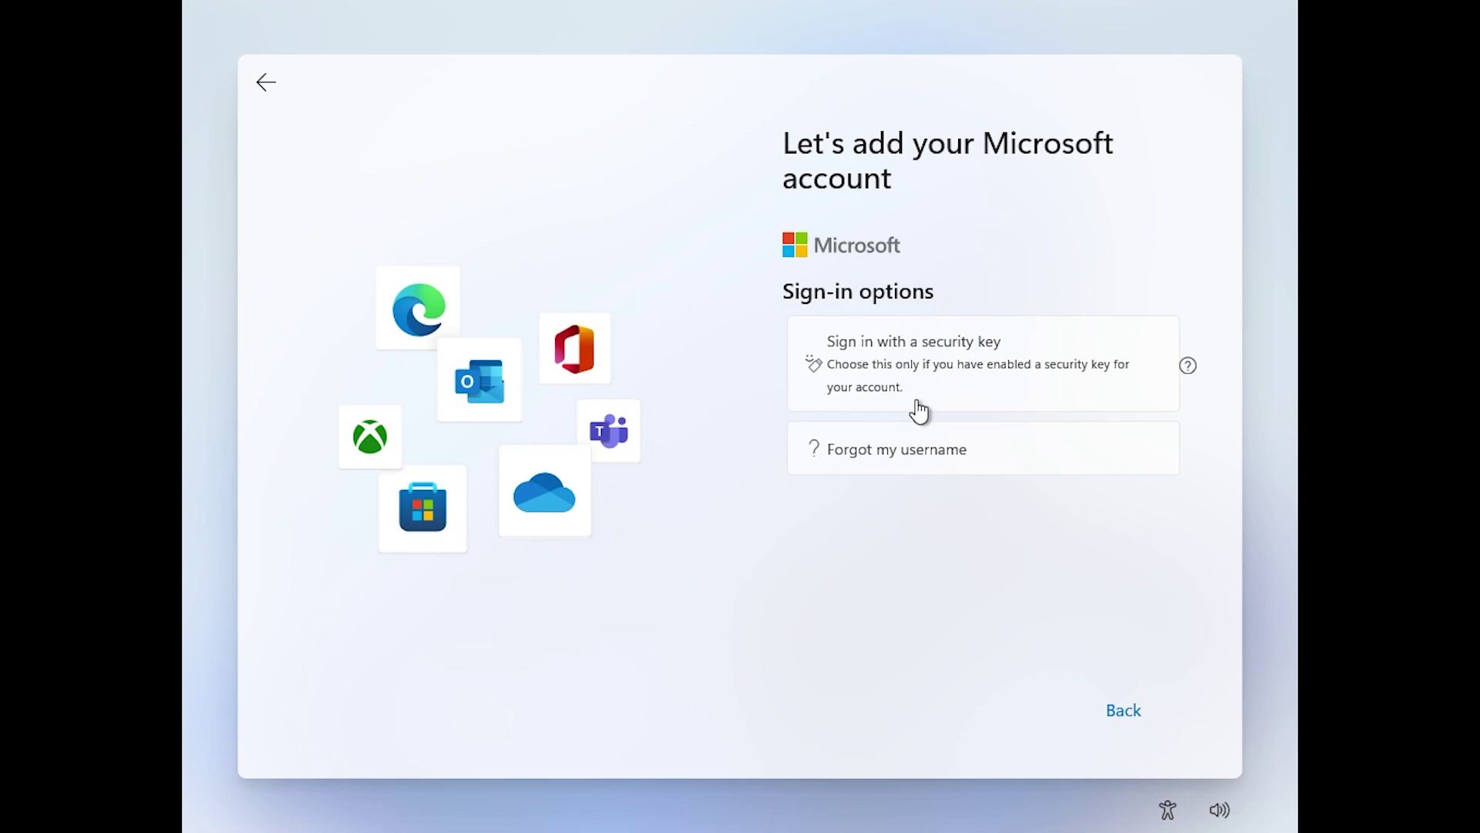
{"action": "left_click", "coordinate": [266, 83]}
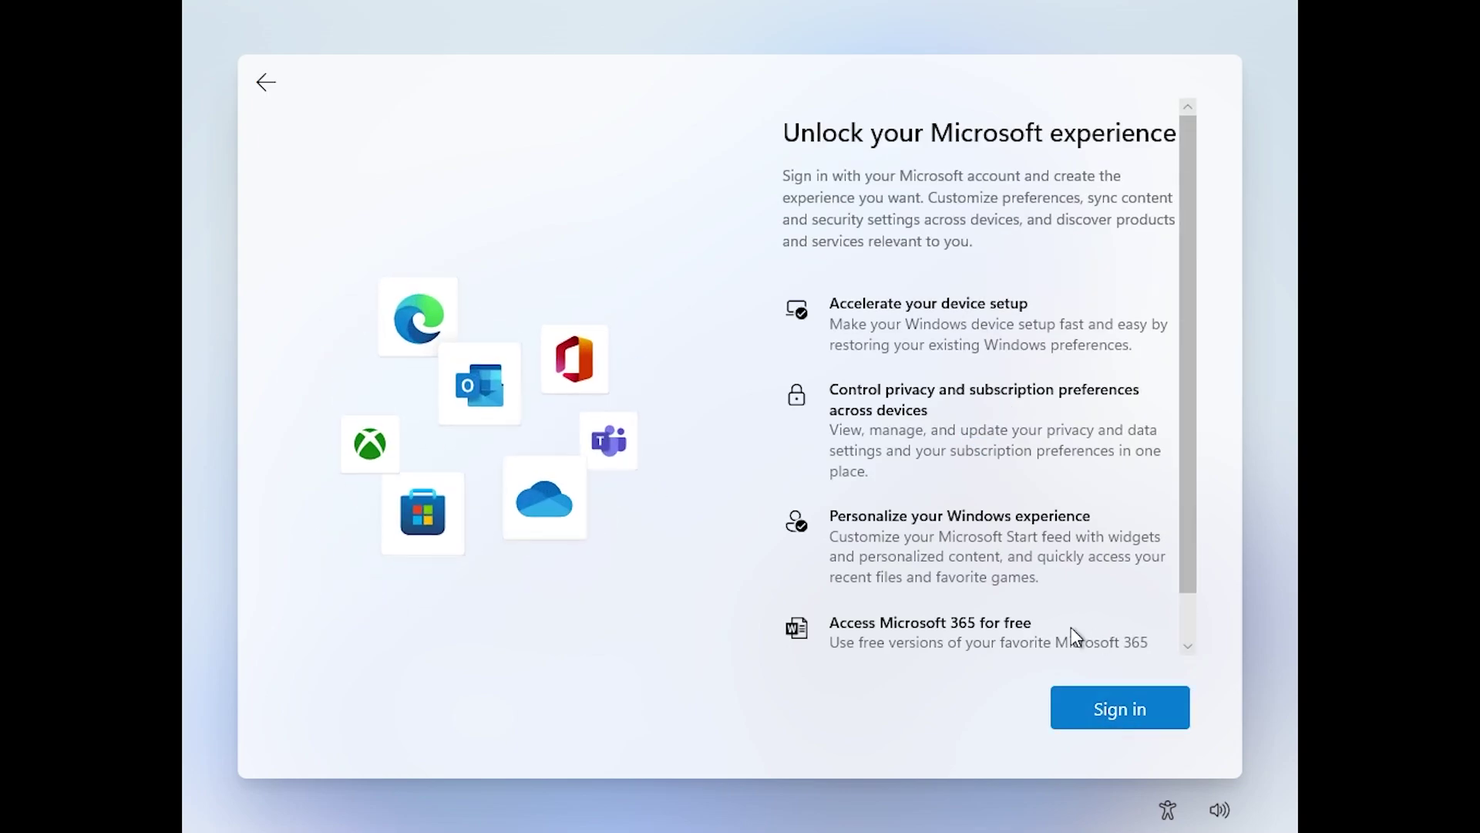
{"action": "key", "text": "Return"}
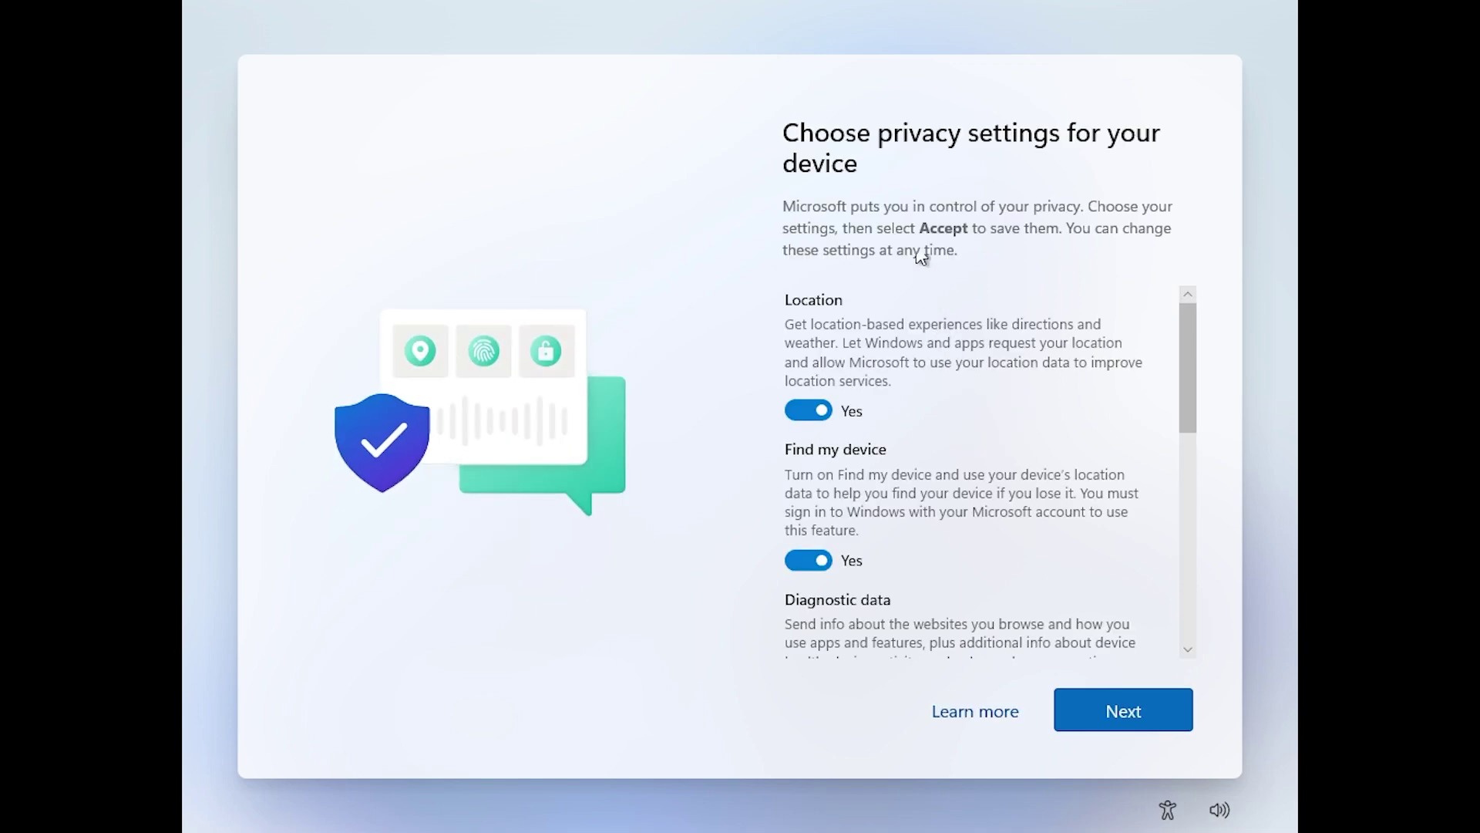
- Switch off Advertising ID, Tailored experiences, Inking & typing and optional diagnostic data
{"action": "scroll", "coordinate": [956, 385], "scroll_direction": "down", "scroll_amount": 1}
{"action": "scroll", "coordinate": [956, 395], "scroll_direction": "down", "scroll_amount": 10}
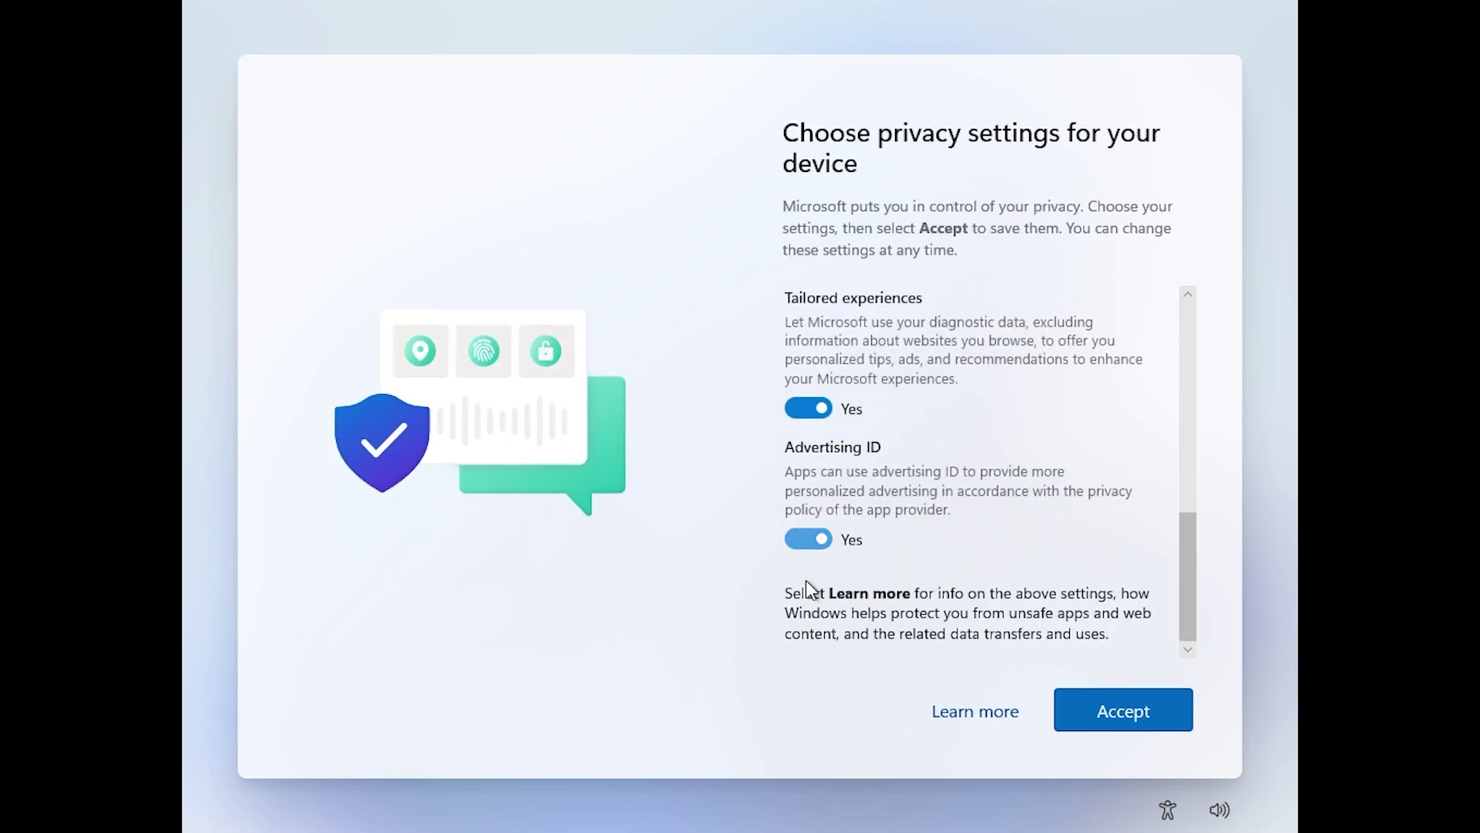
{"action": "left_click", "coordinate": [821, 539]}
{"action": "left_click", "coordinate": [808, 426]}
{"action": "scroll", "coordinate": [999, 501], "scroll_direction": "up", "scroll_amount": 2}
{"action": "left_click", "coordinate": [808, 478]}
{"action": "scroll", "coordinate": [926, 526], "scroll_direction": "up", "scroll_amount": 2}
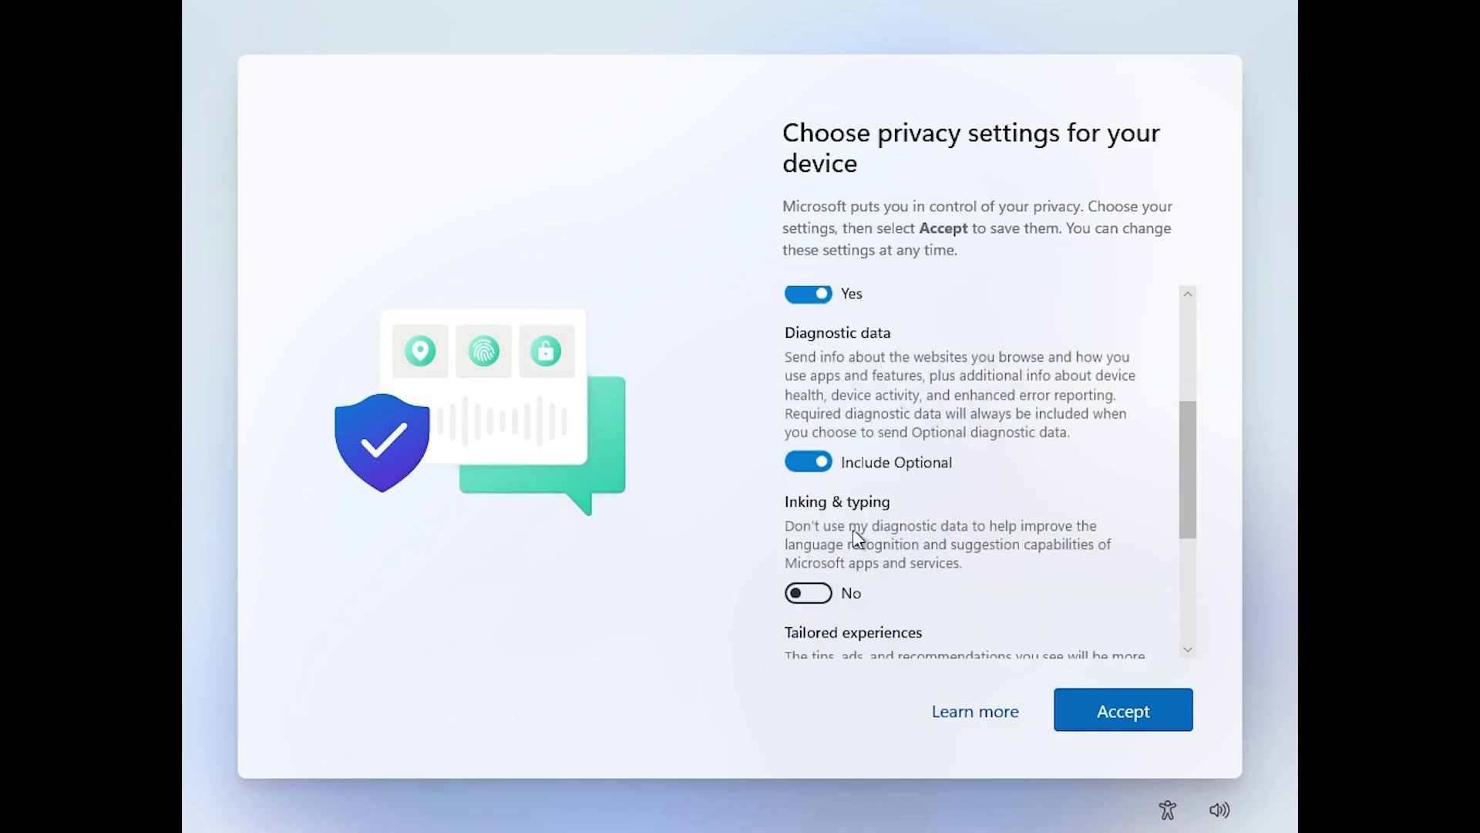
{"action": "left_click", "coordinate": [808, 461]}
{"action": "scroll", "coordinate": [1099, 603], "scroll_direction": "up", "scroll_amount": 3}
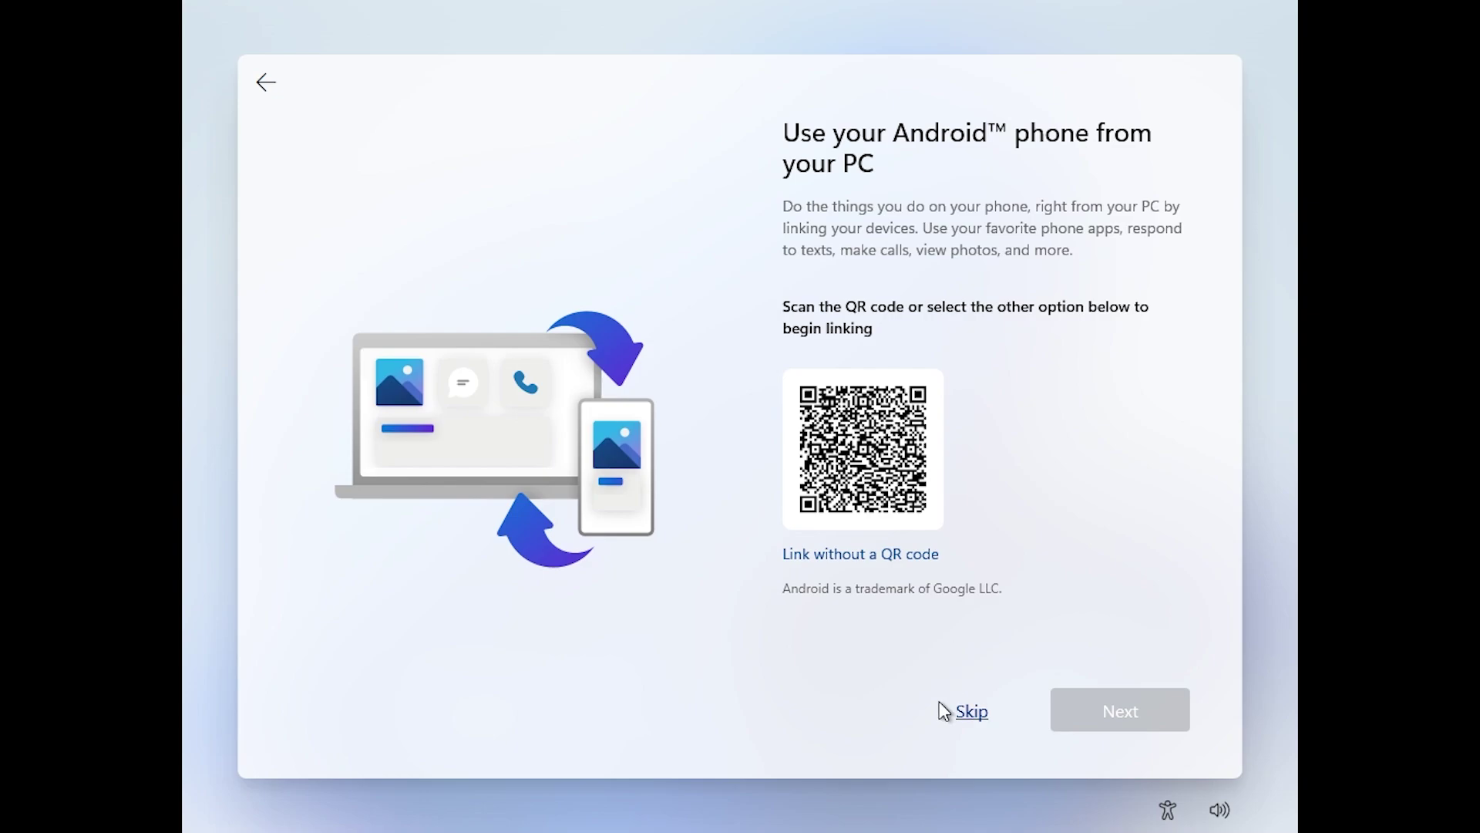
- Skip Android phone linking and choose Skip for now on the PC Game Pass offer
{"action": "left_click", "coordinate": [972, 716]}
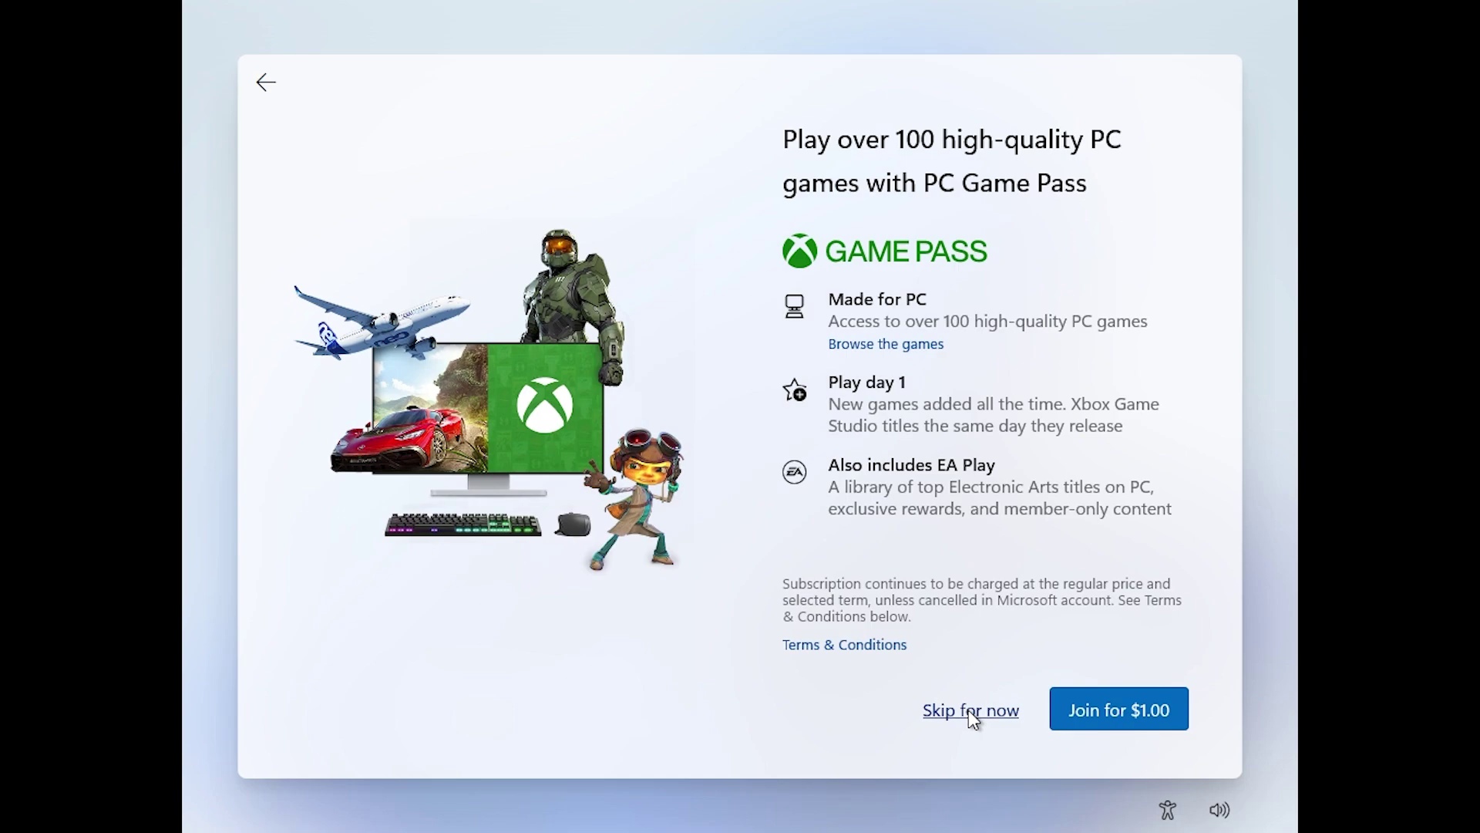
{"action": "left_click", "coordinate": [971, 711]}
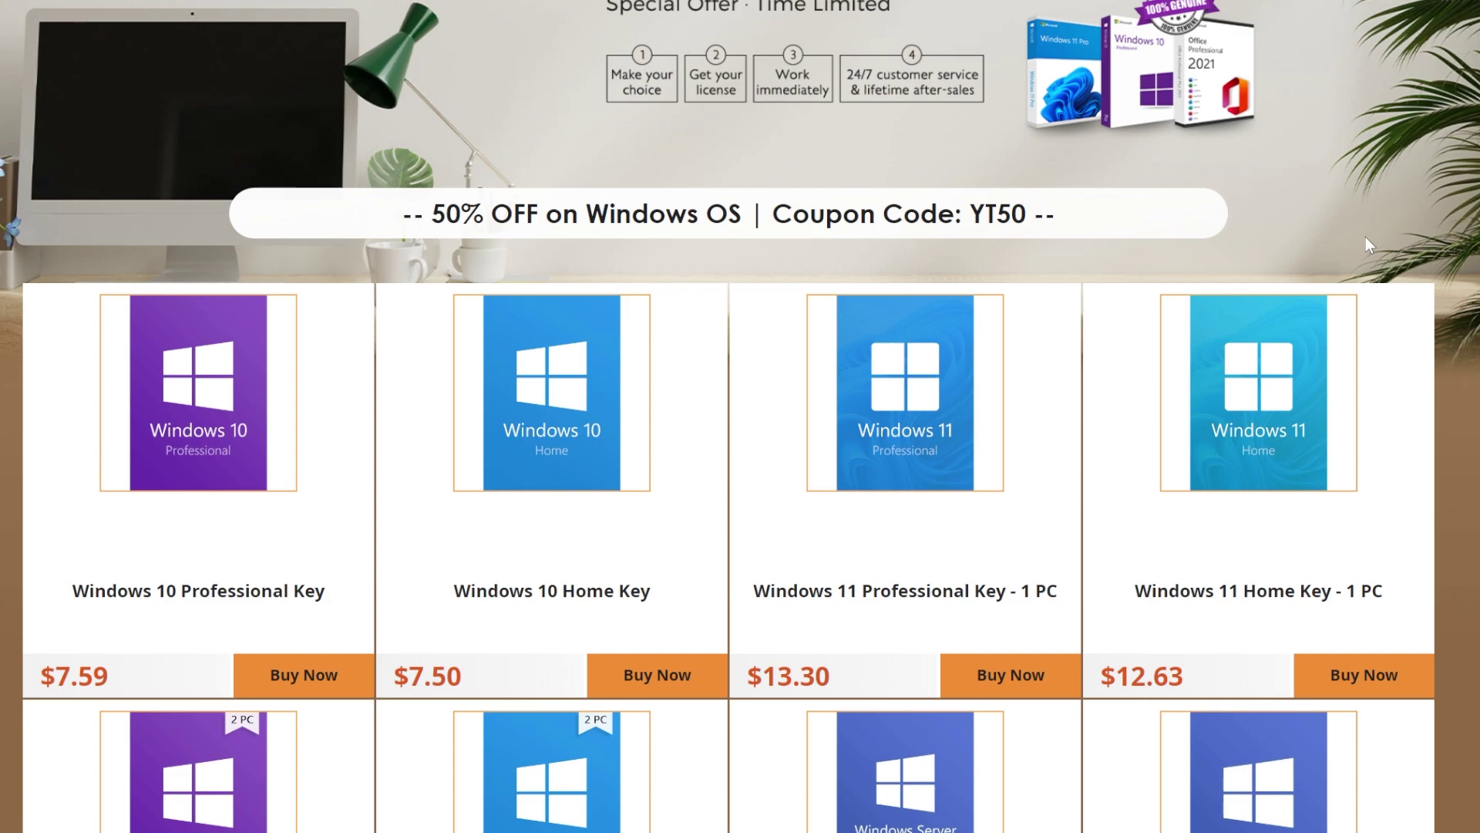
{"action": "scroll", "coordinate": [1365, 238], "scroll_direction": "up", "scroll_amount": 2}
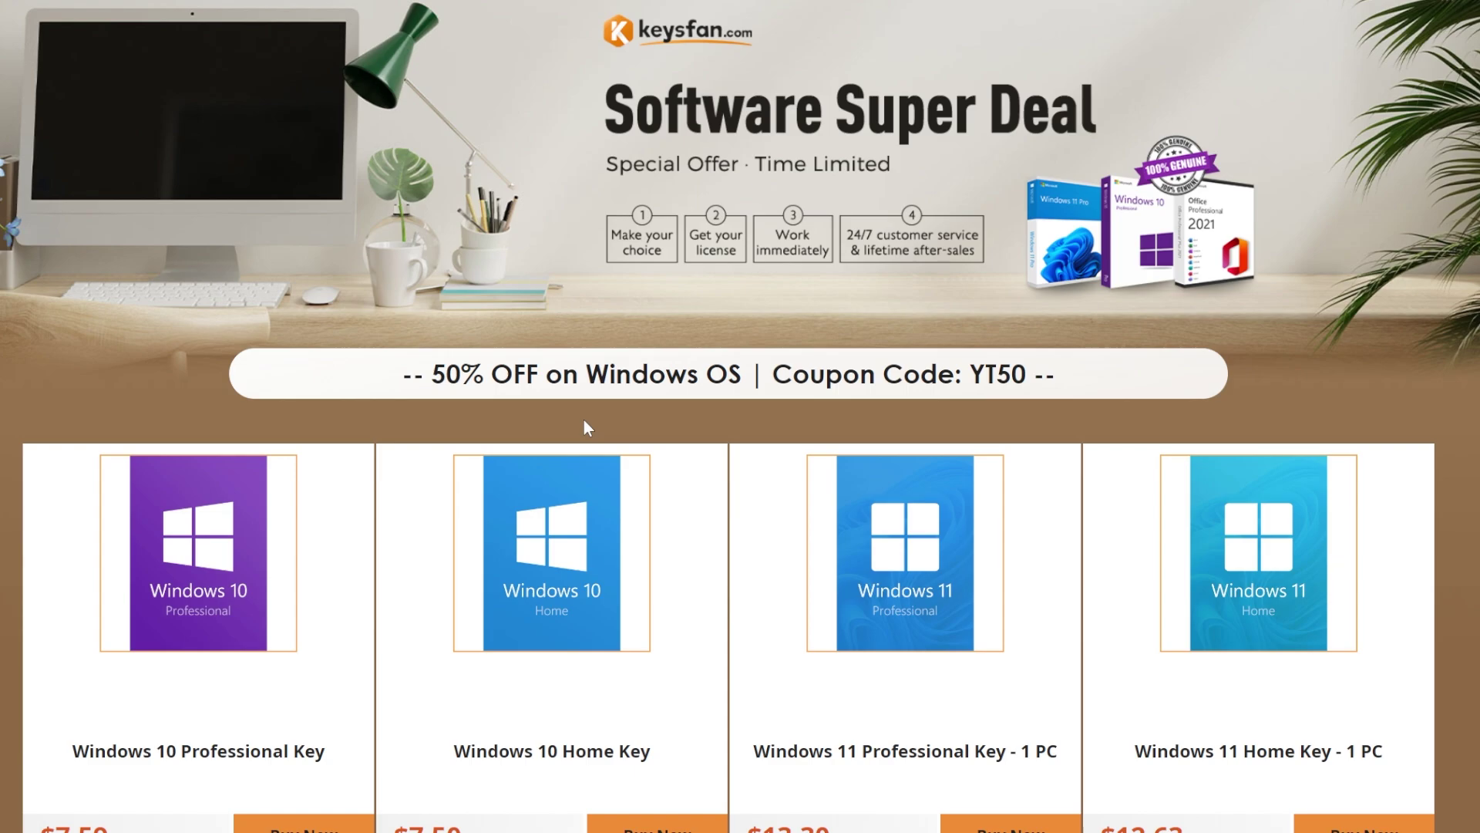
{"action": "scroll", "coordinate": [584, 421], "scroll_direction": "down", "scroll_amount": 8}
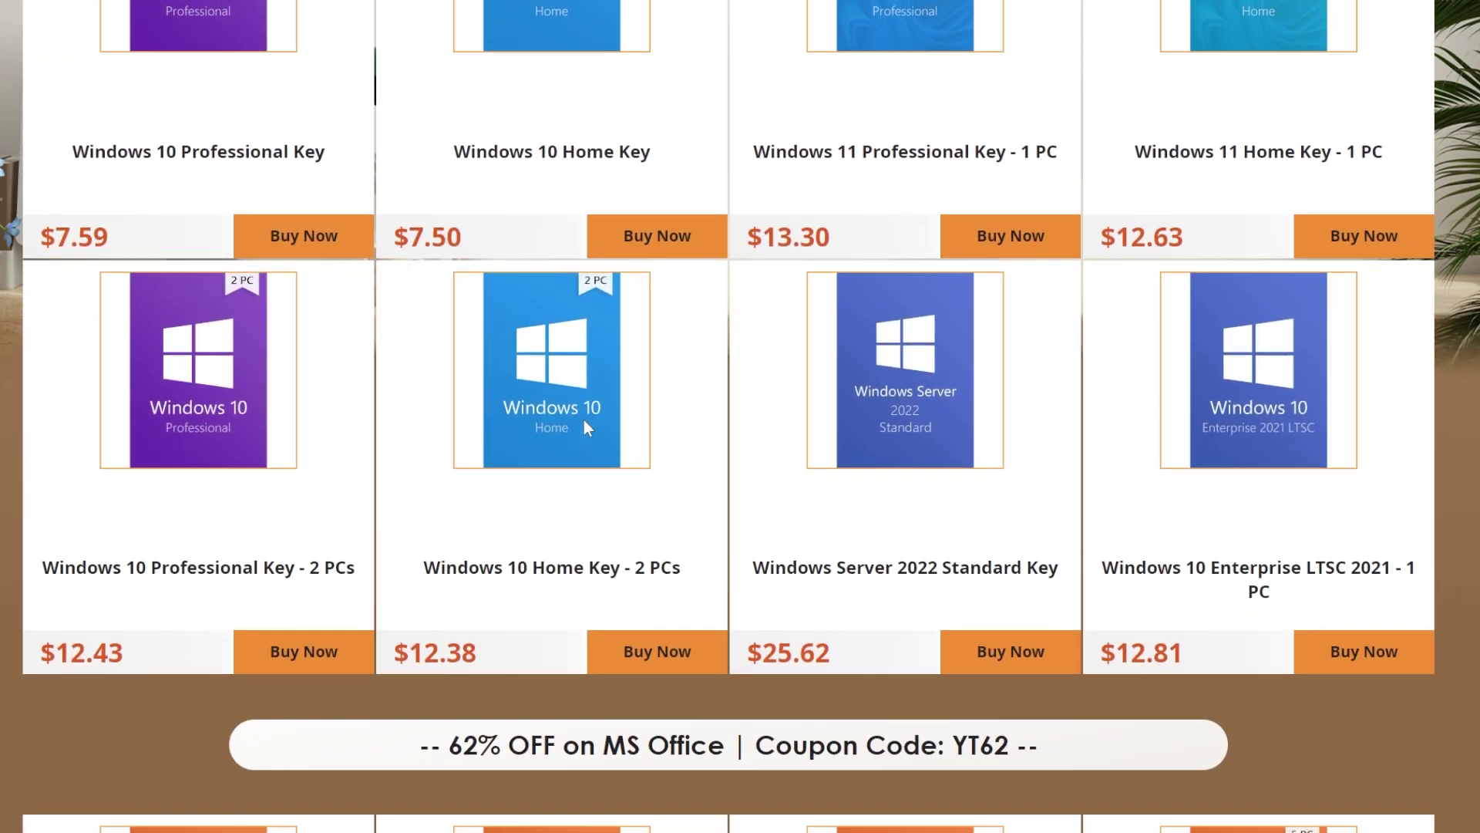
{"action": "scroll", "coordinate": [584, 419], "scroll_direction": "down", "scroll_amount": 9}
{"action": "scroll", "coordinate": [604, 424], "scroll_direction": "down", "scroll_amount": 4}
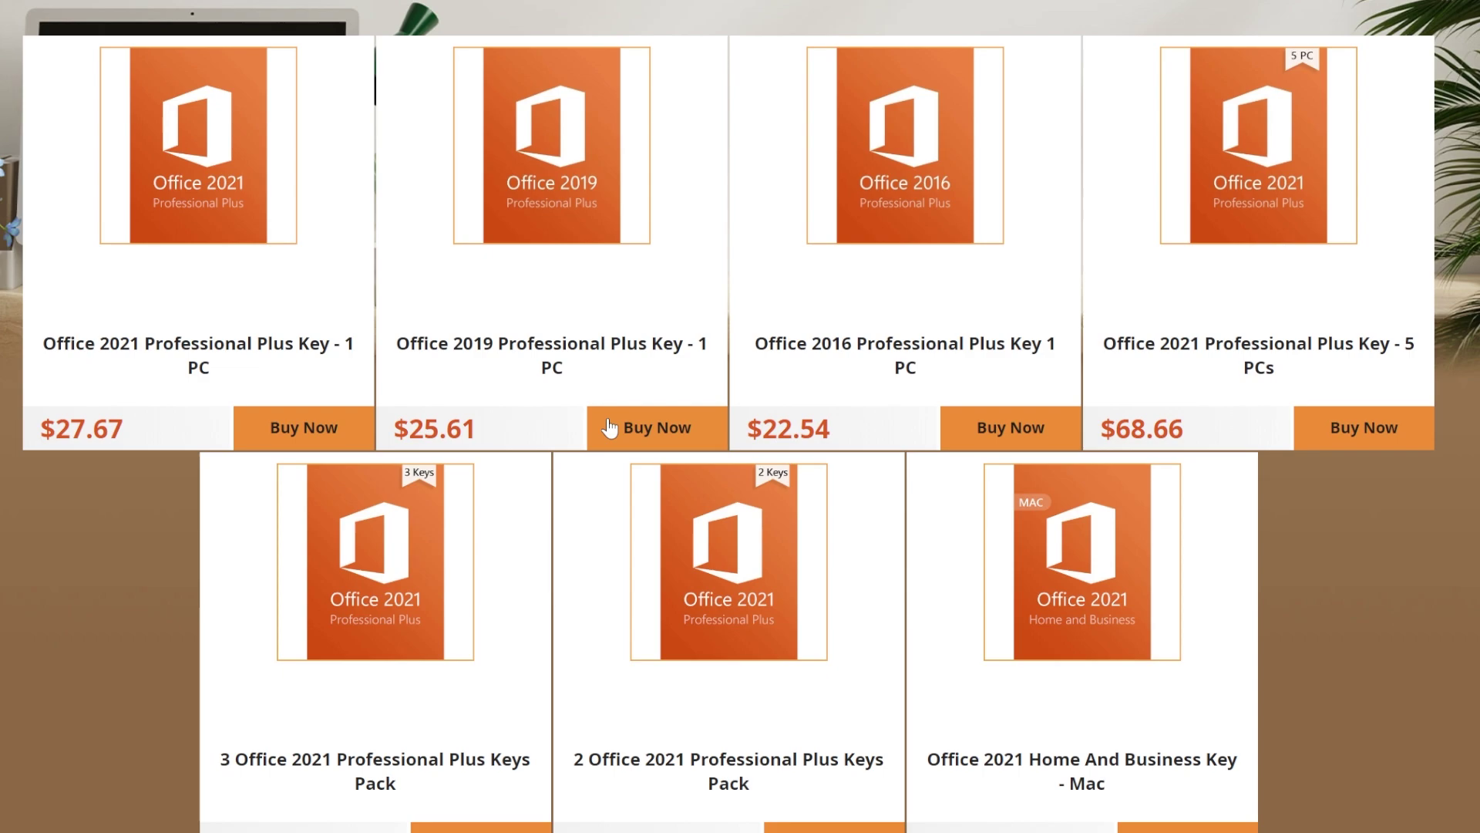
{"action": "scroll", "coordinate": [609, 427], "scroll_direction": "down", "scroll_amount": 3}
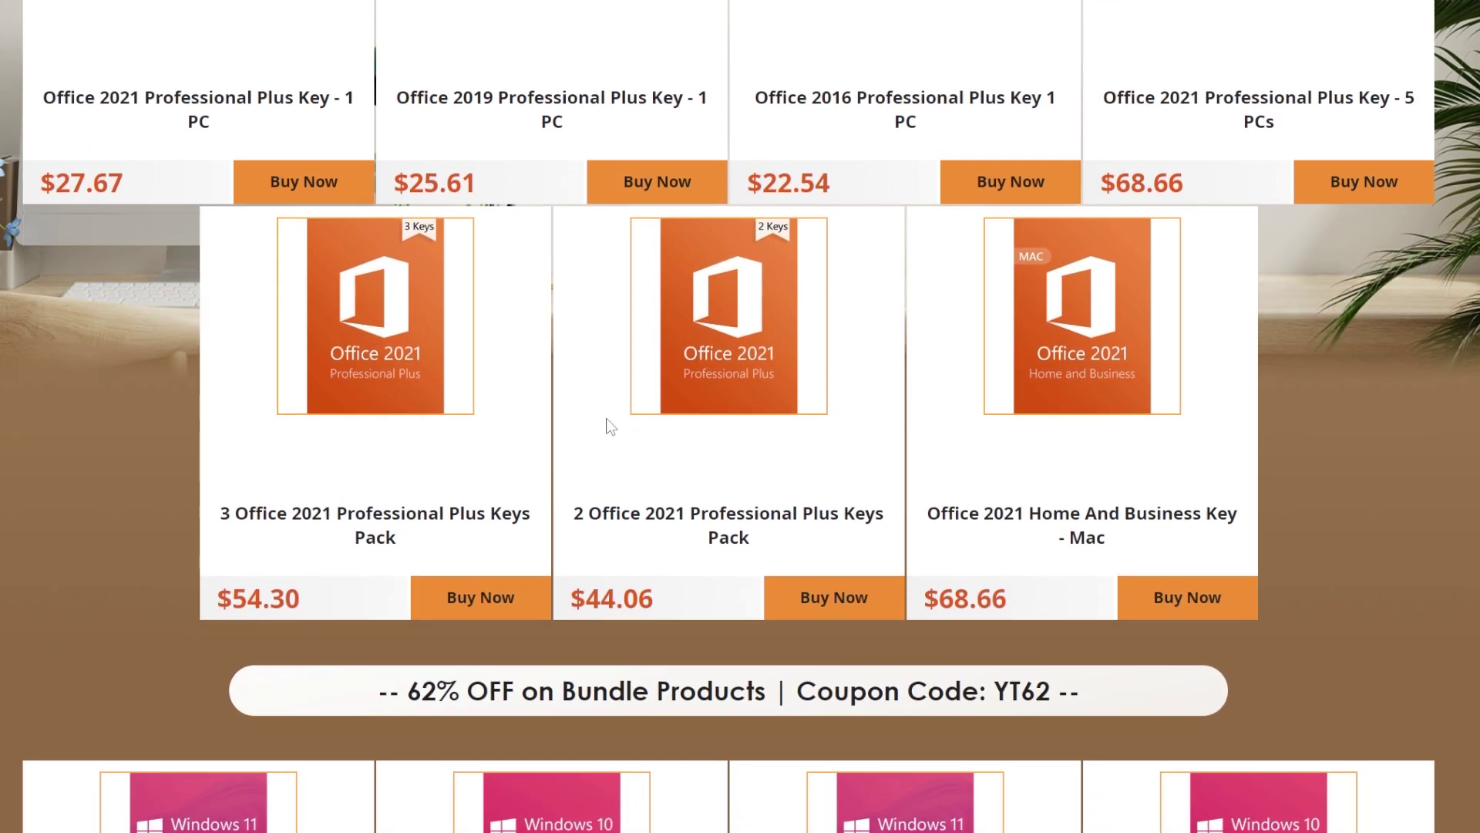
{"action": "scroll", "coordinate": [611, 425], "scroll_direction": "down", "scroll_amount": 6}
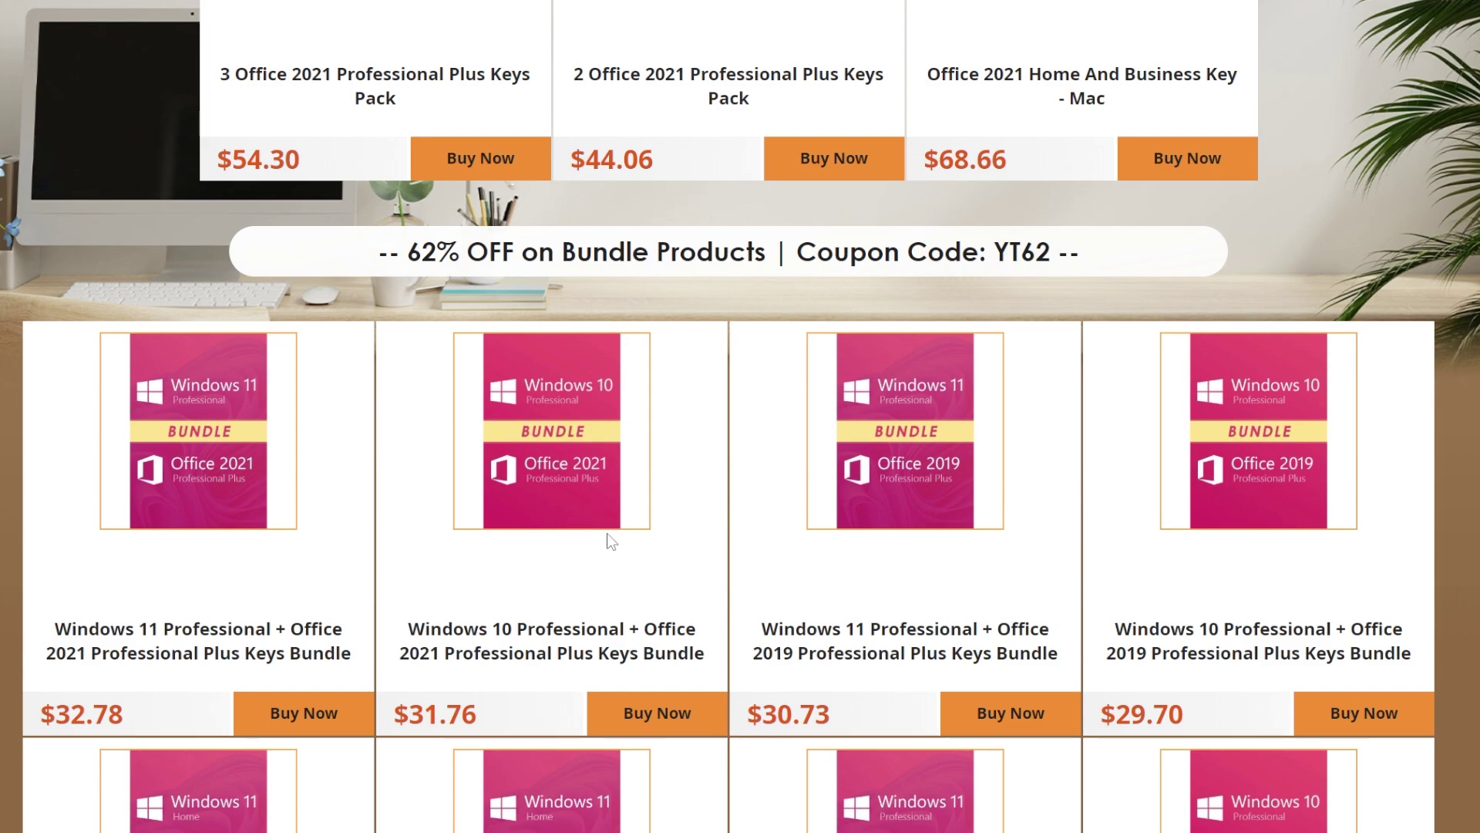
{"action": "scroll", "coordinate": [675, 459], "scroll_direction": "up", "scroll_amount": 10}
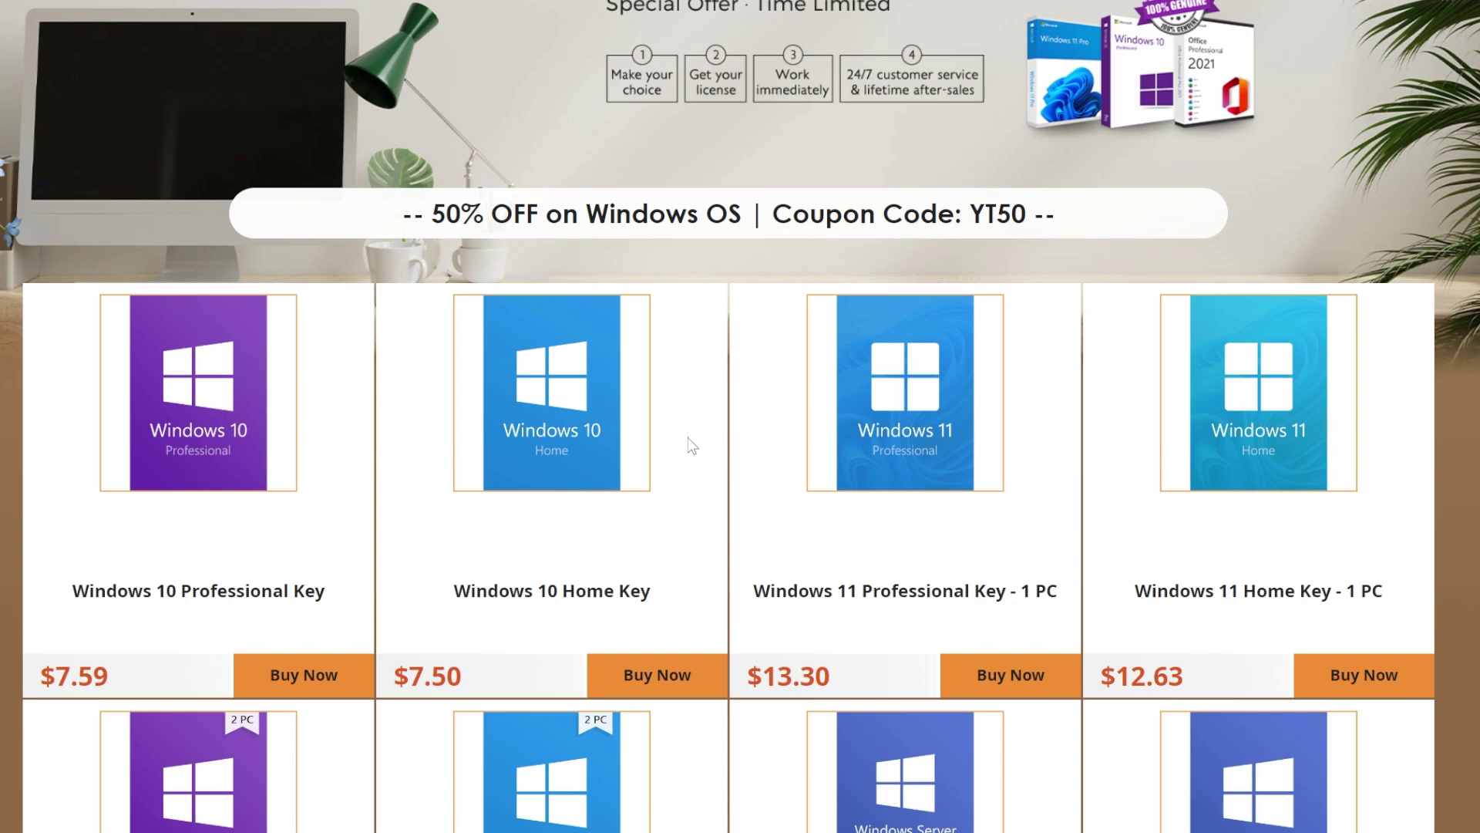
- Add the Windows 10 Professional Key to the keysfan.com cart and view the cart
{"action": "left_click", "coordinate": [305, 682]}
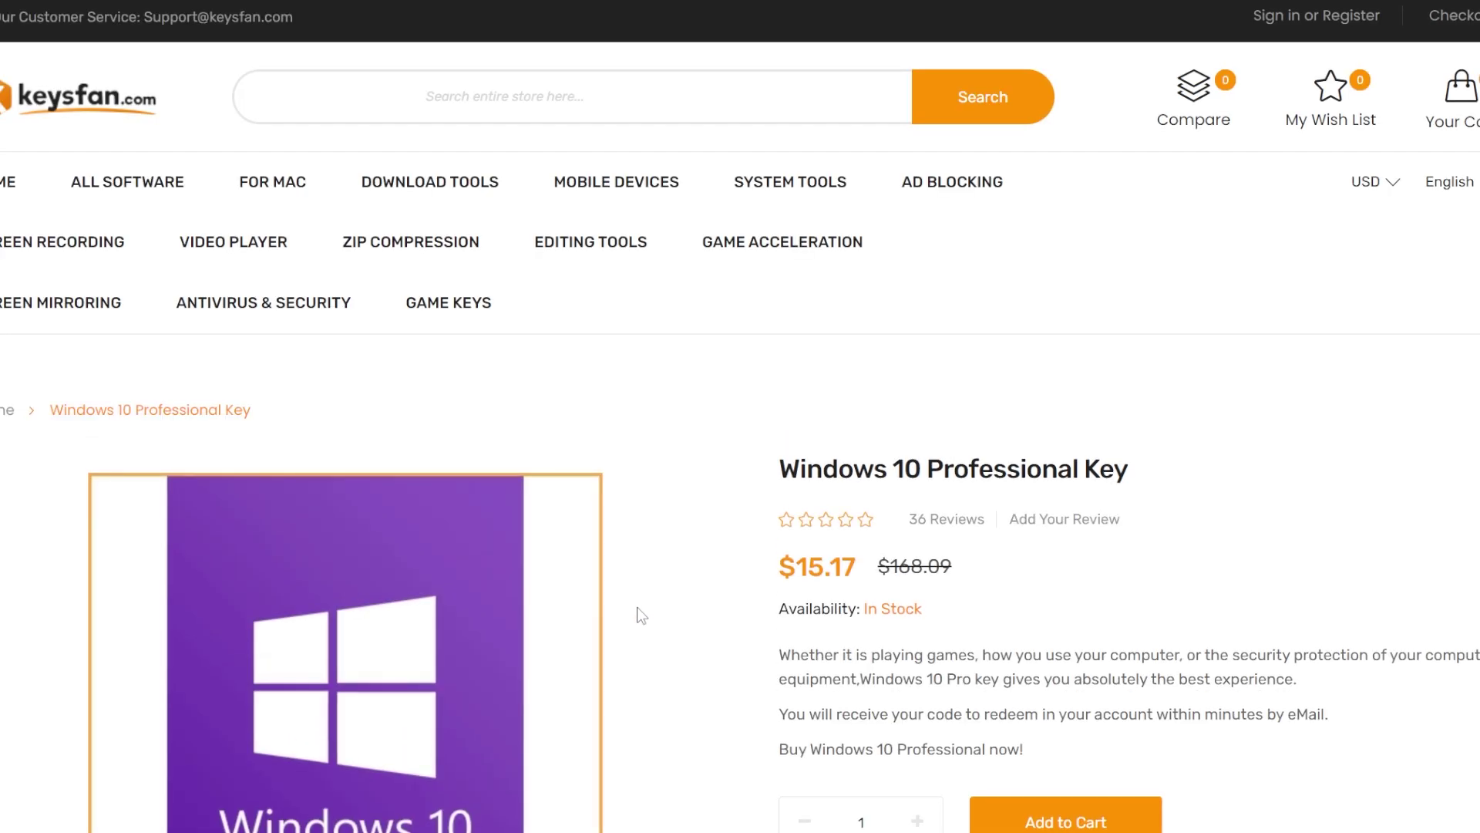
{"action": "scroll", "coordinate": [637, 615], "scroll_direction": "down", "scroll_amount": 3}
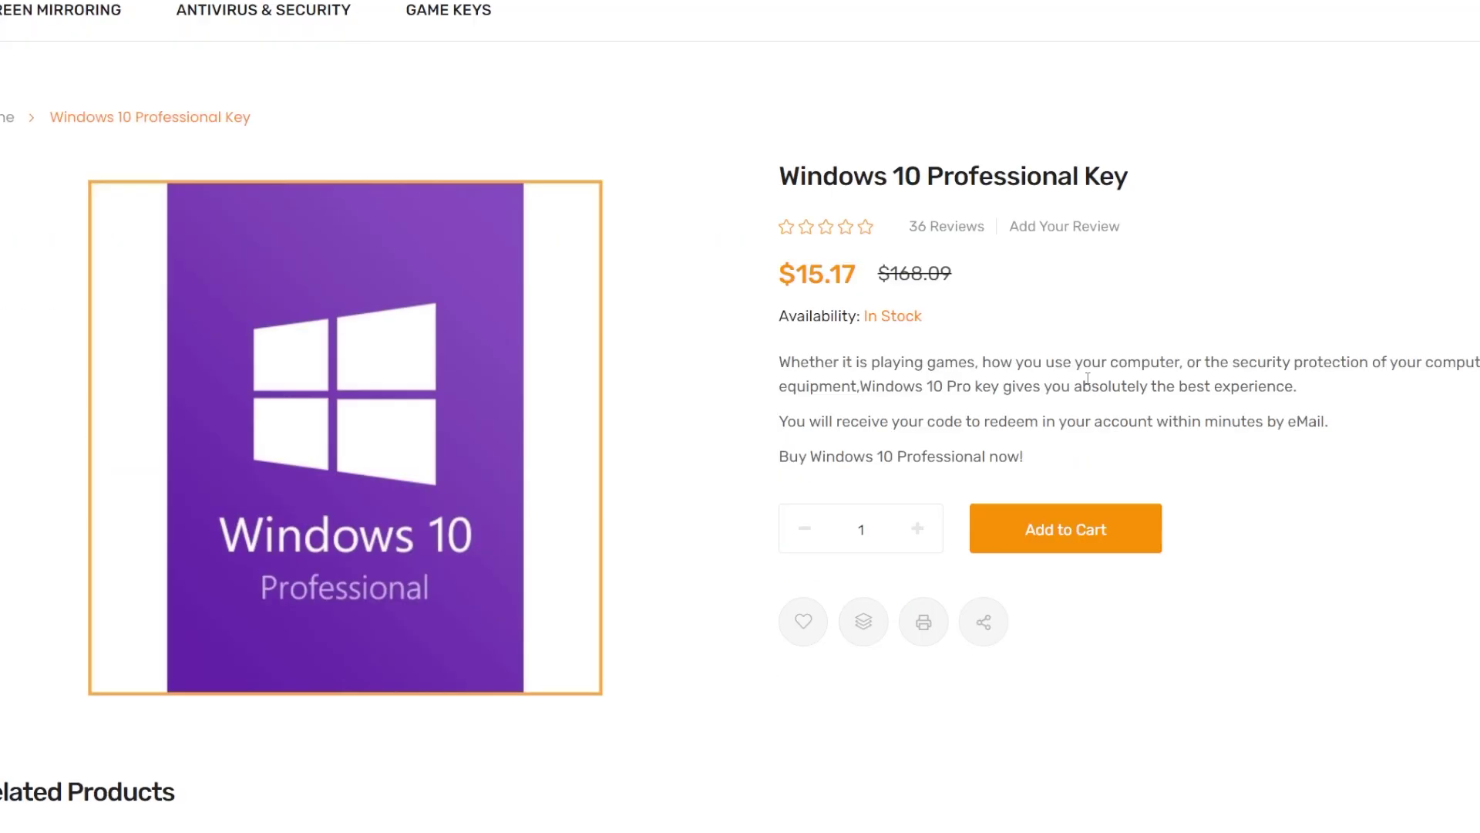
{"action": "left_click", "coordinate": [1076, 534]}
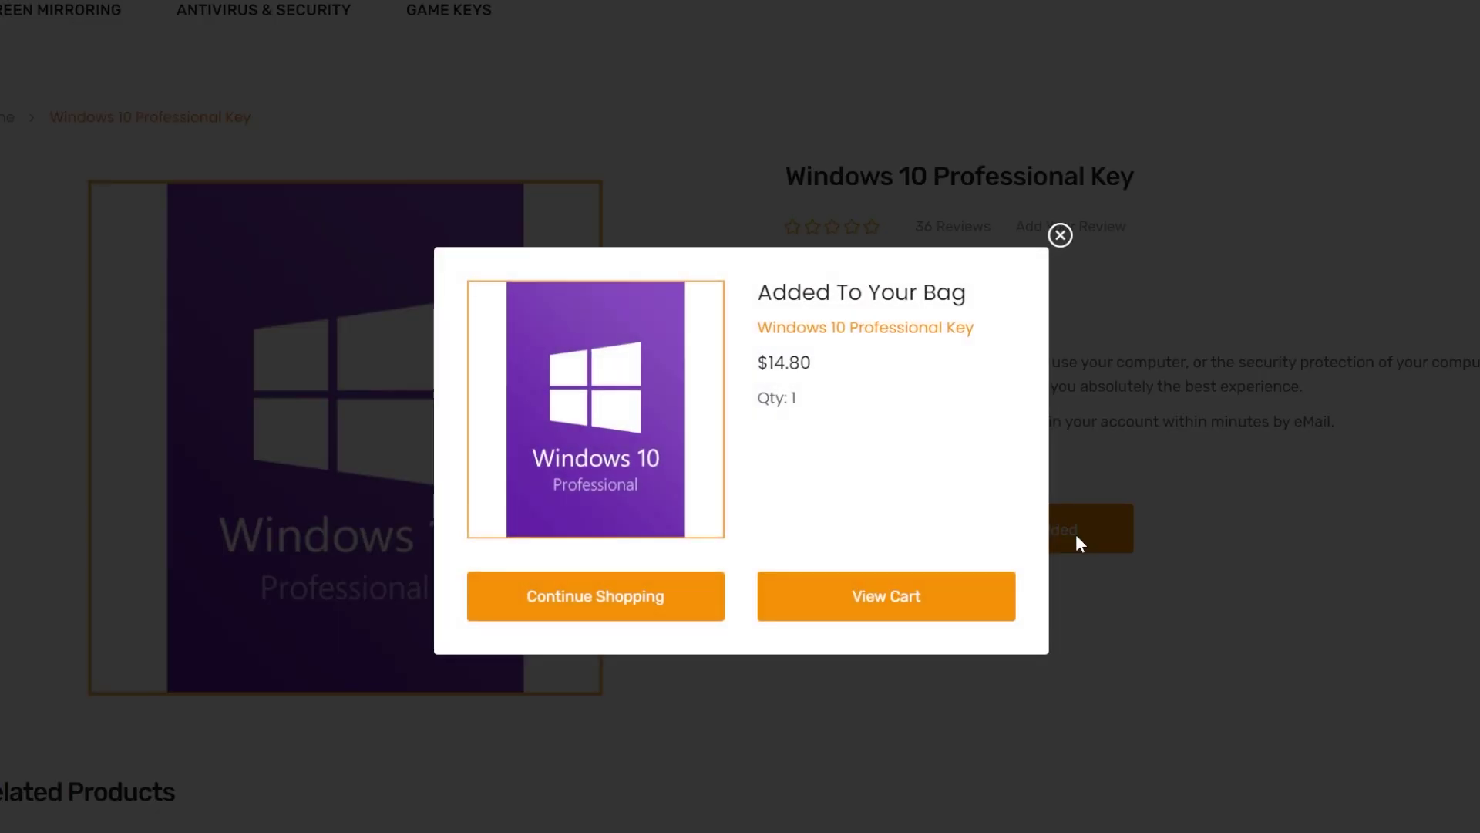
{"action": "left_click", "coordinate": [831, 594]}
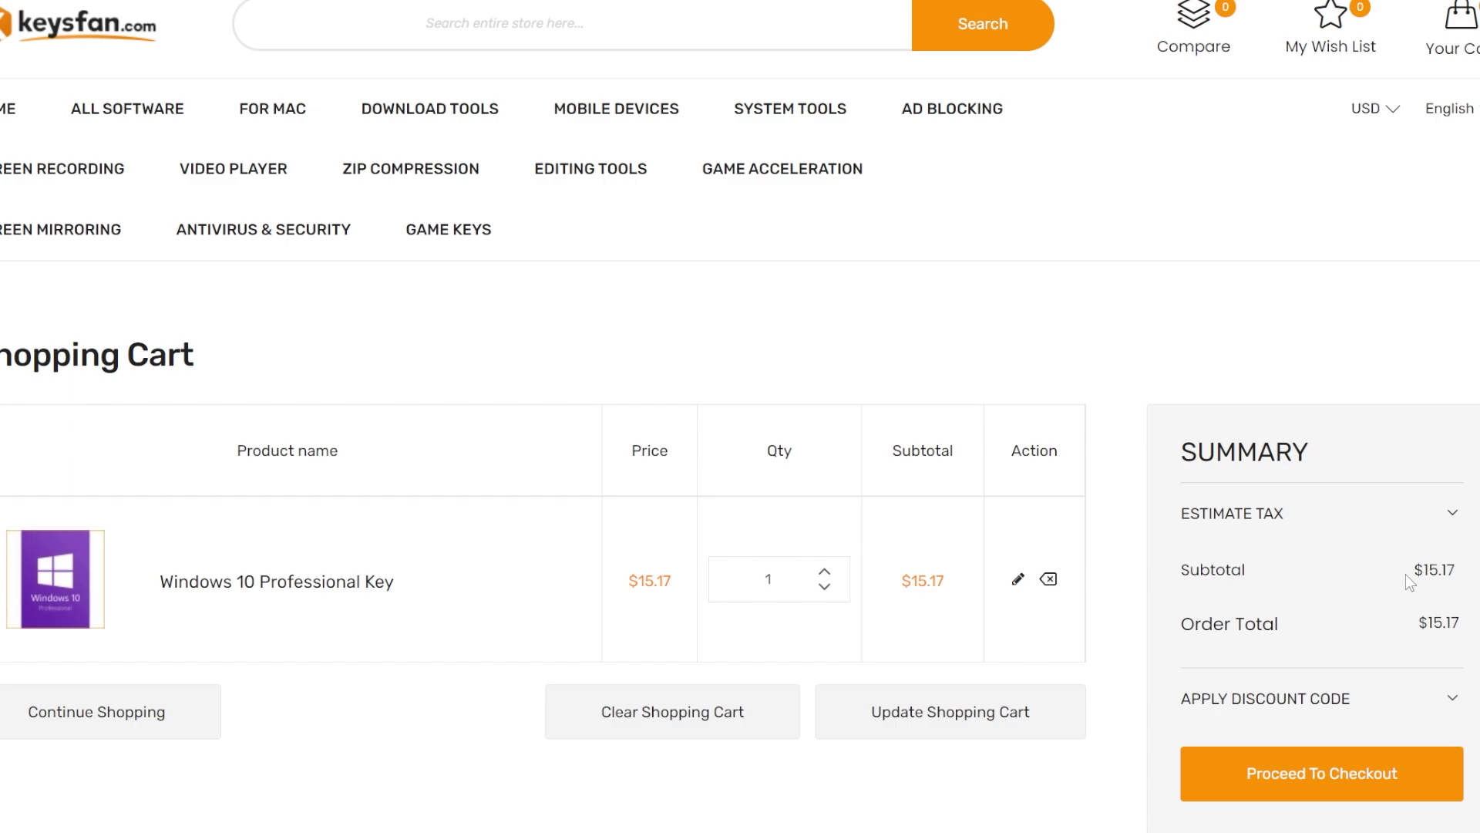
- Apply discount code YT50 and proceed to checkout at a $7.58 total
{"action": "left_click", "coordinate": [1314, 714]}
{"action": "left_click", "coordinate": [1303, 779]}
{"action": "type", "text": "YT50"}
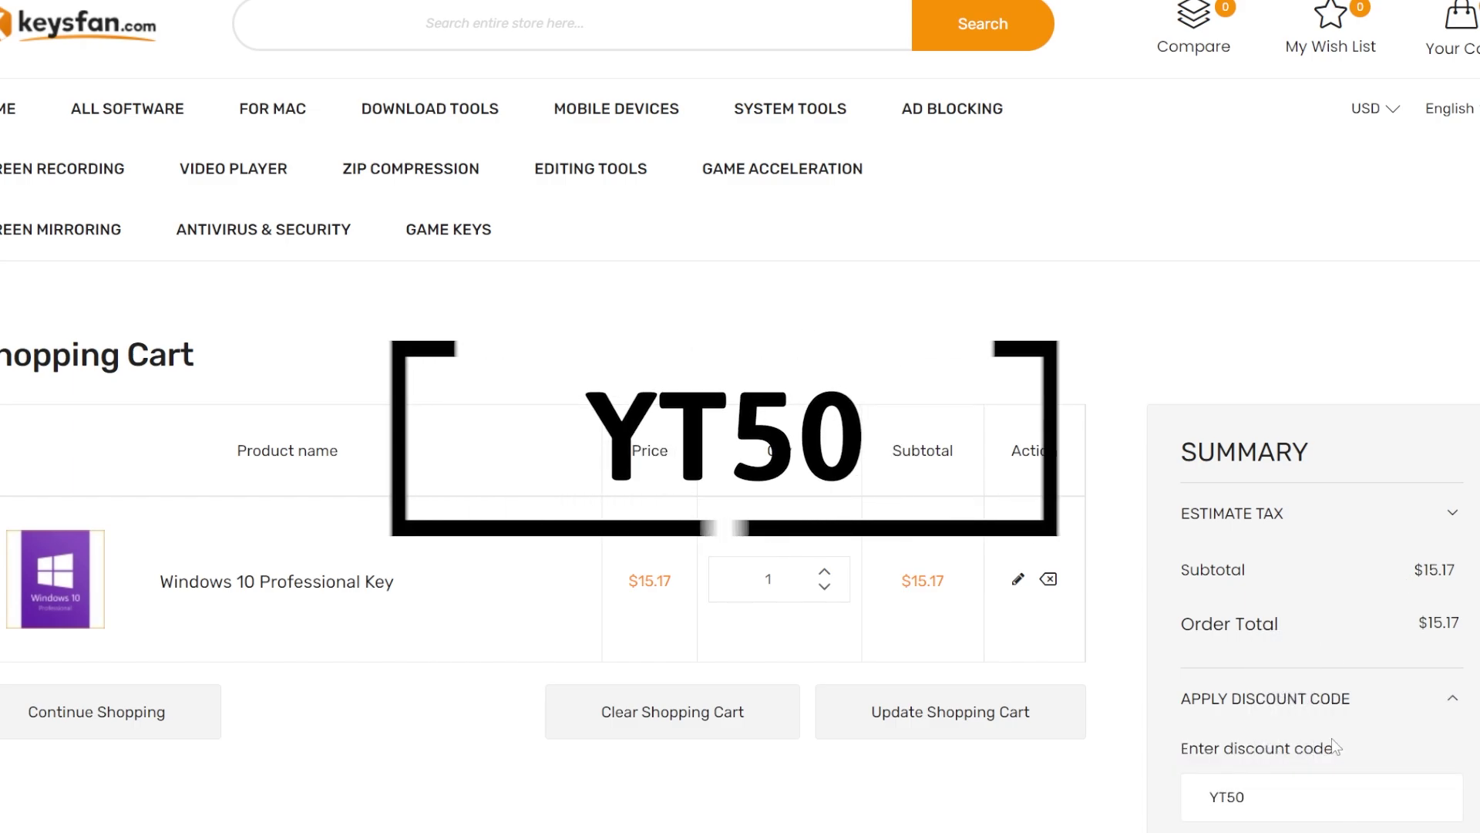
{"action": "key", "text": "Return"}
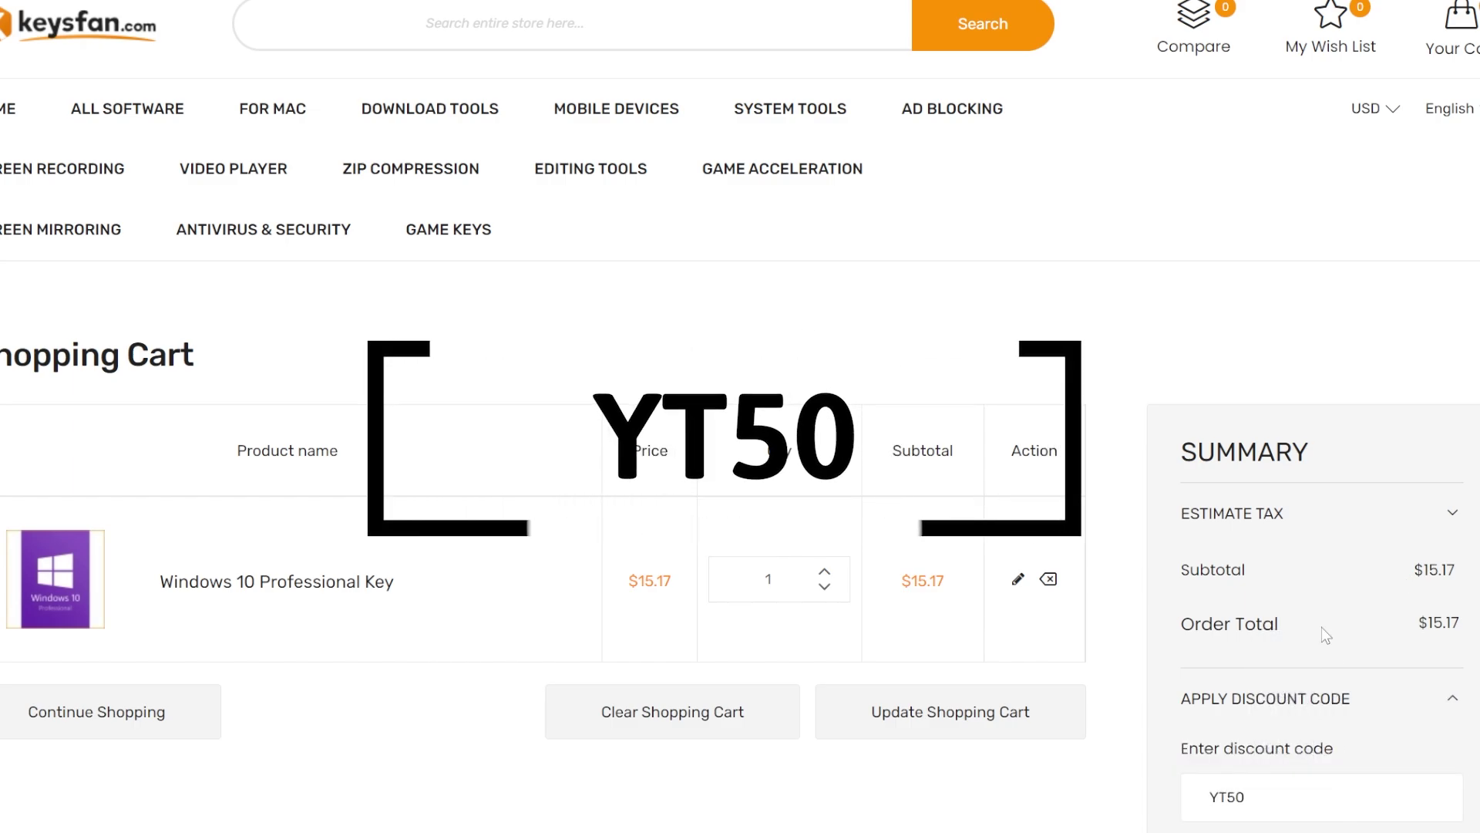
{"action": "scroll", "coordinate": [1187, 532], "scroll_direction": "down", "scroll_amount": 6}
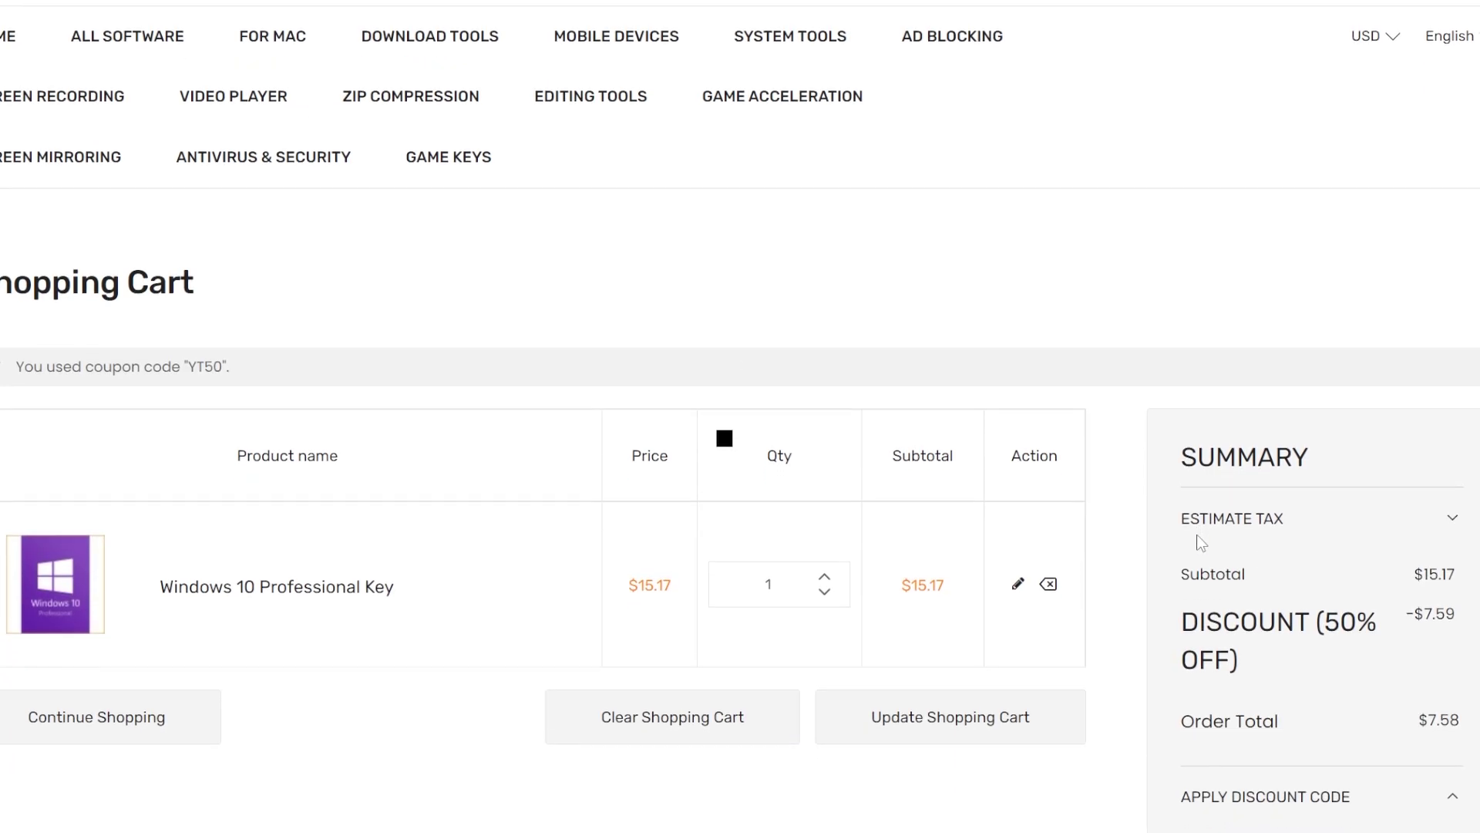
{"action": "scroll", "coordinate": [1200, 541], "scroll_direction": "up", "scroll_amount": 1}
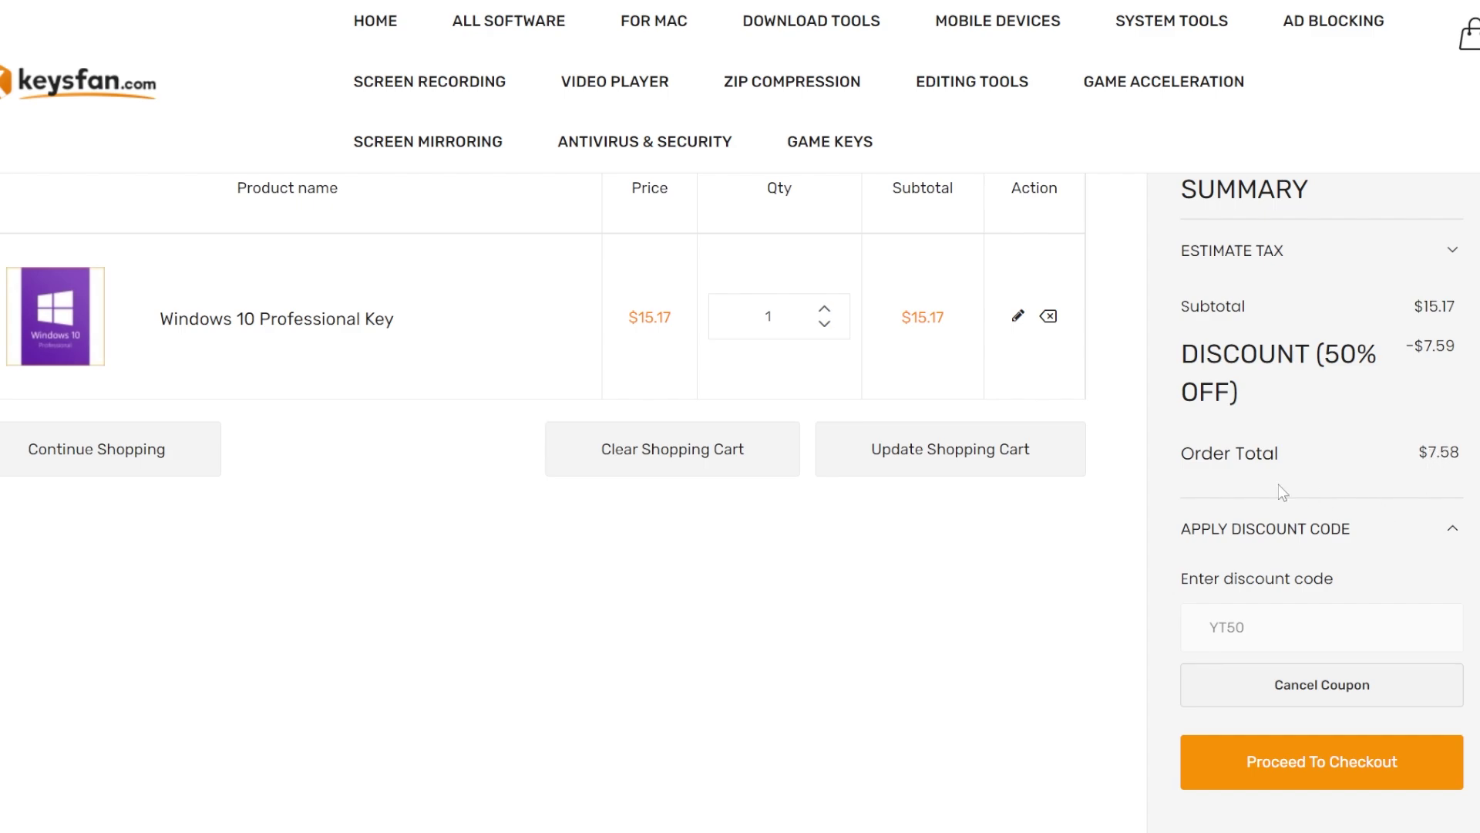
{"action": "left_click", "coordinate": [1298, 760]}
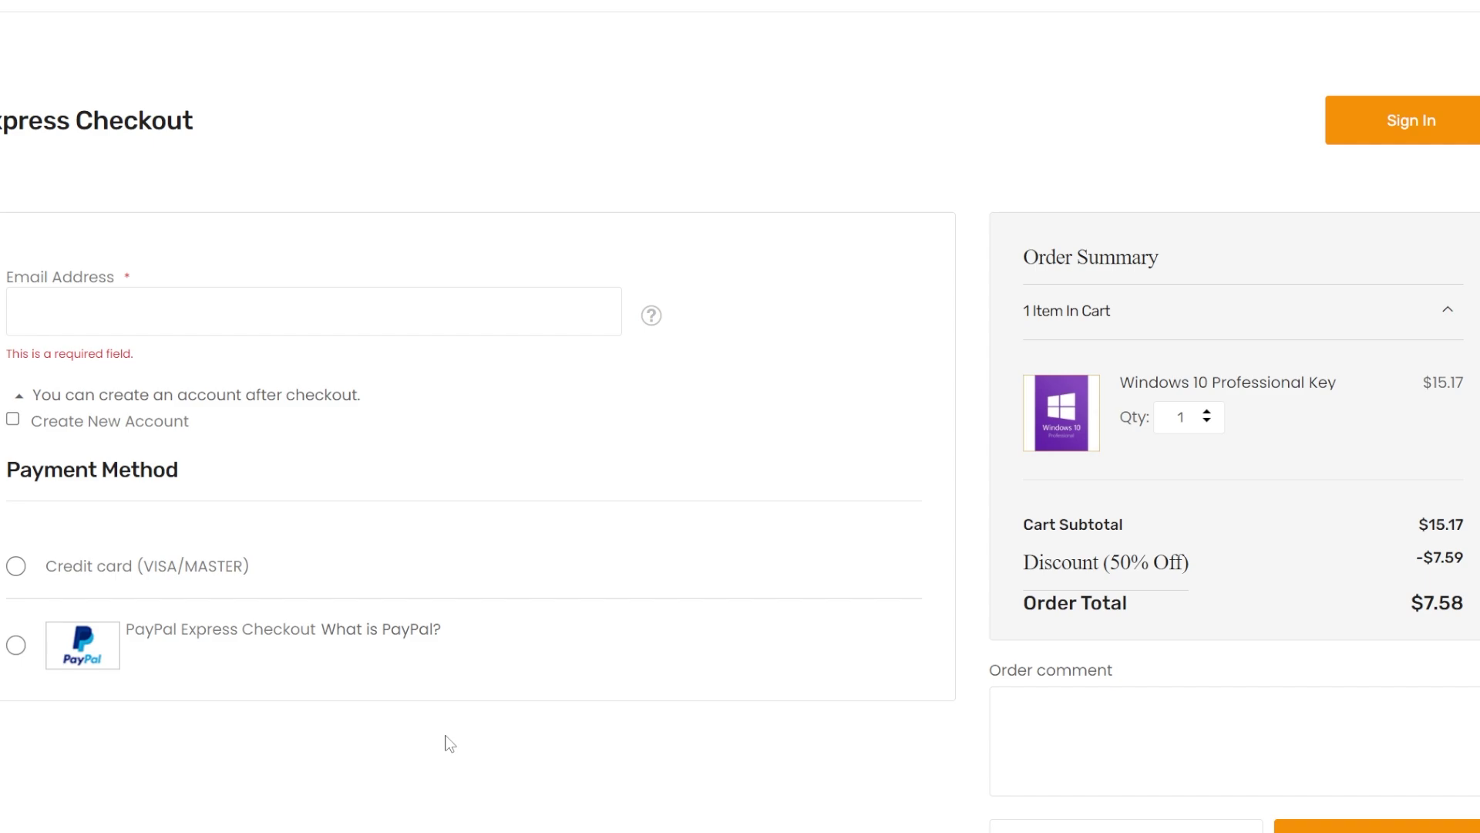
{"action": "key", "text": "ctrl+minus"}
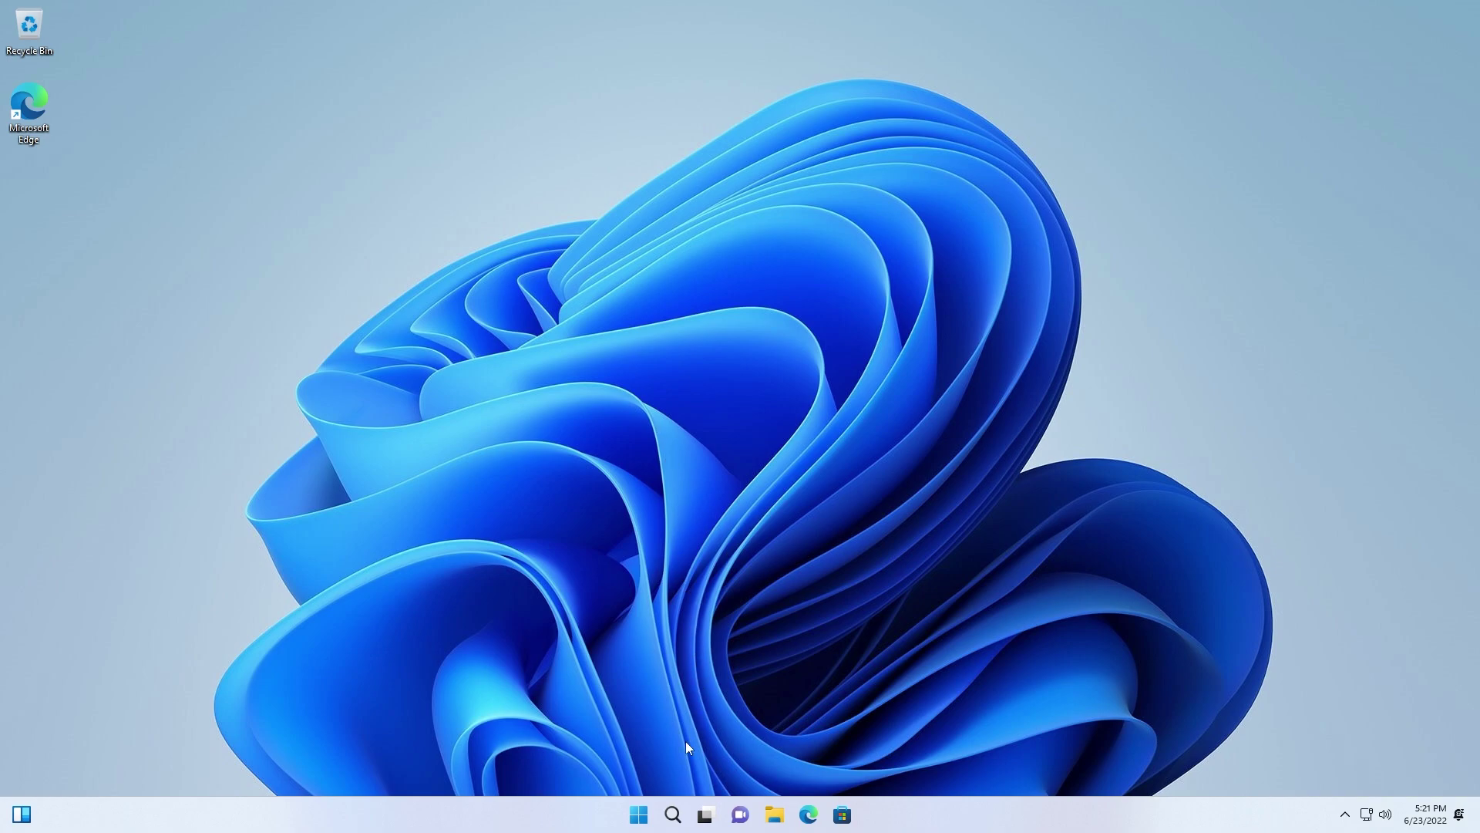
- Launch the Settings app by searching 'settings' from the taskbar
{"action": "left_click", "coordinate": [673, 814]}
{"action": "type", "text": "s"}
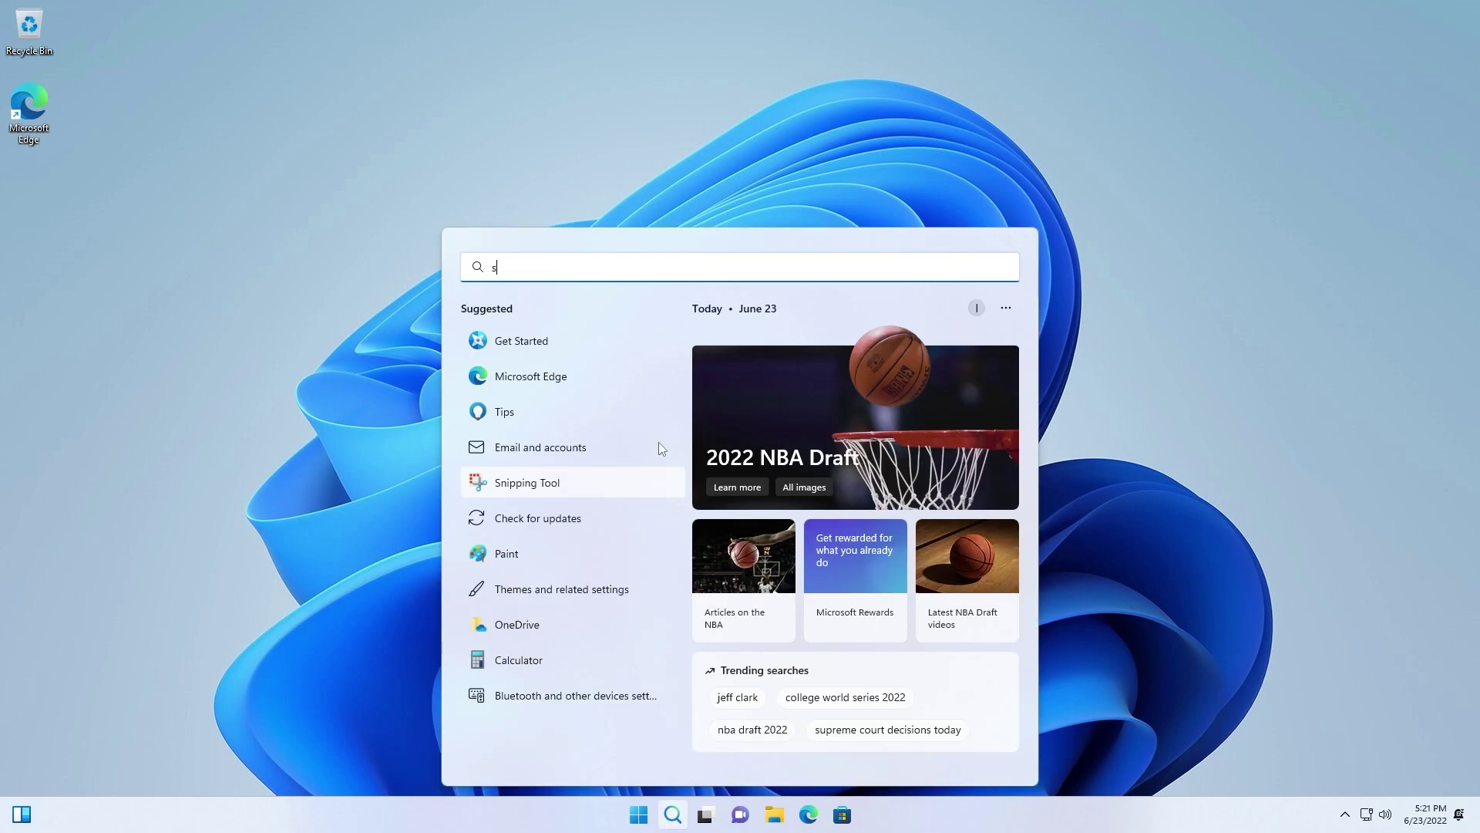
{"action": "type", "text": "ettings"}
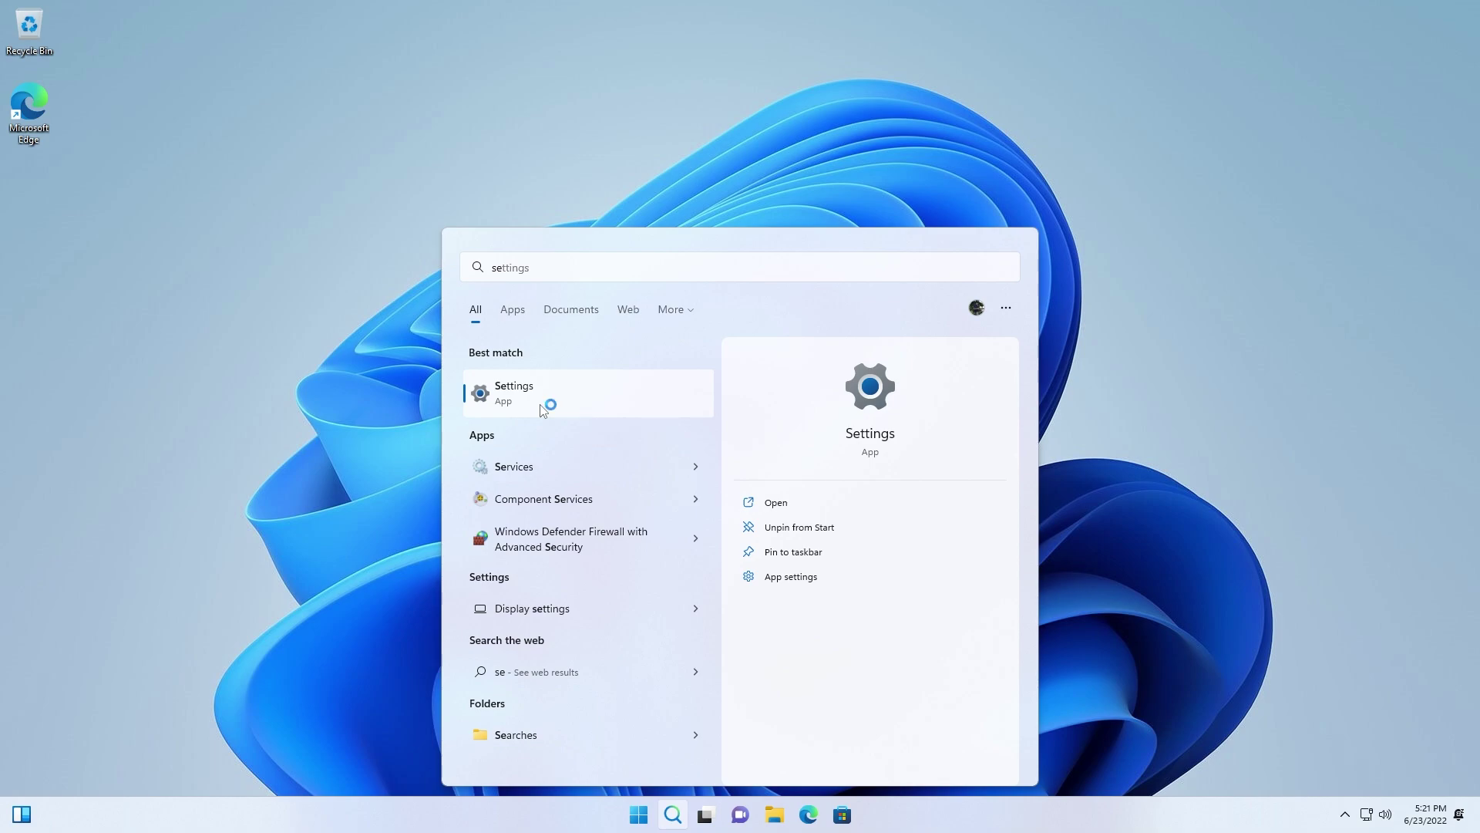
{"action": "left_click", "coordinate": [534, 407]}
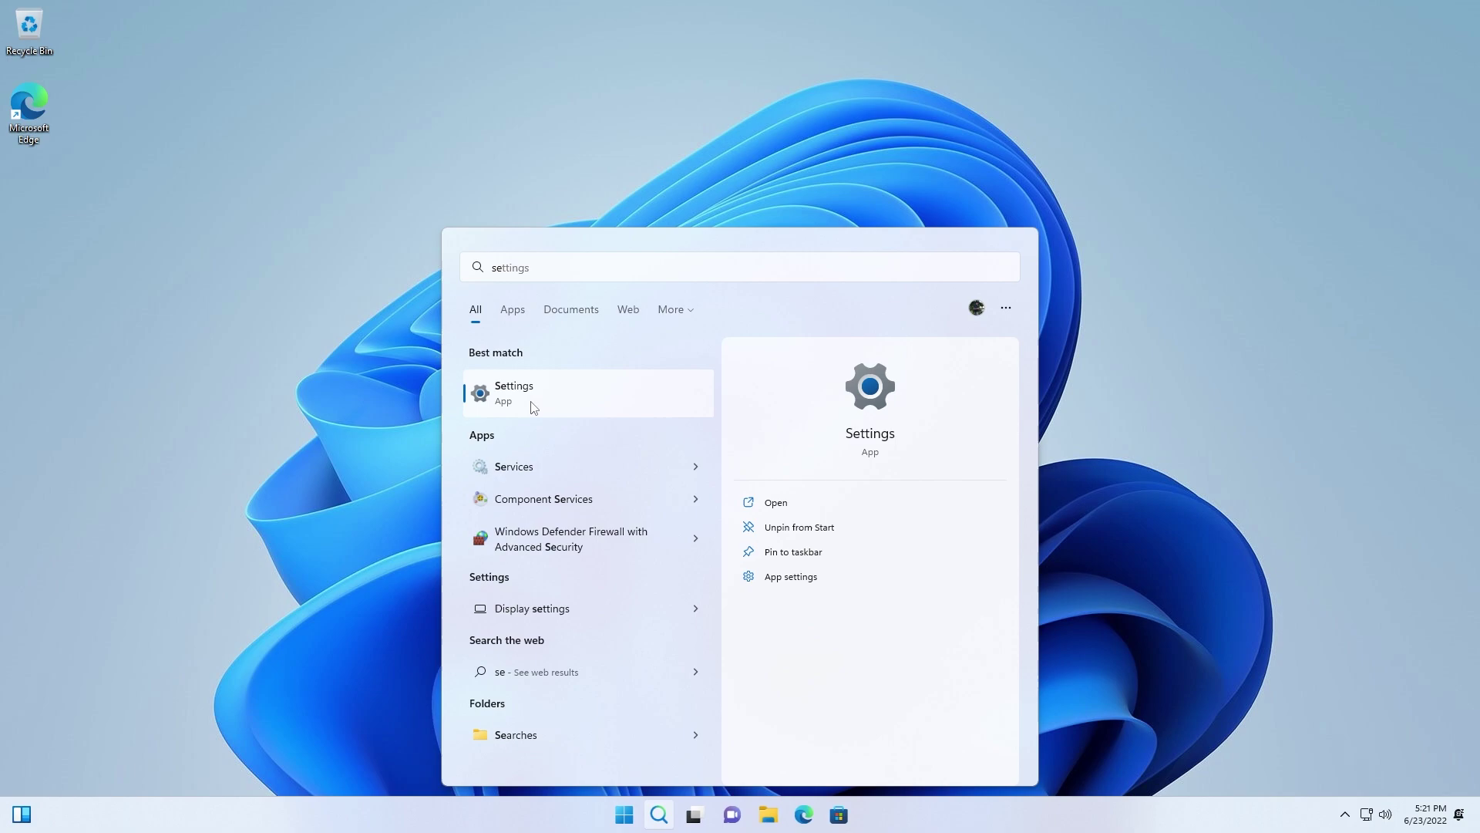
- Search 'acti' to reach Activation settings and open the Enter a product key dialog
{"action": "type", "text": "acti"}
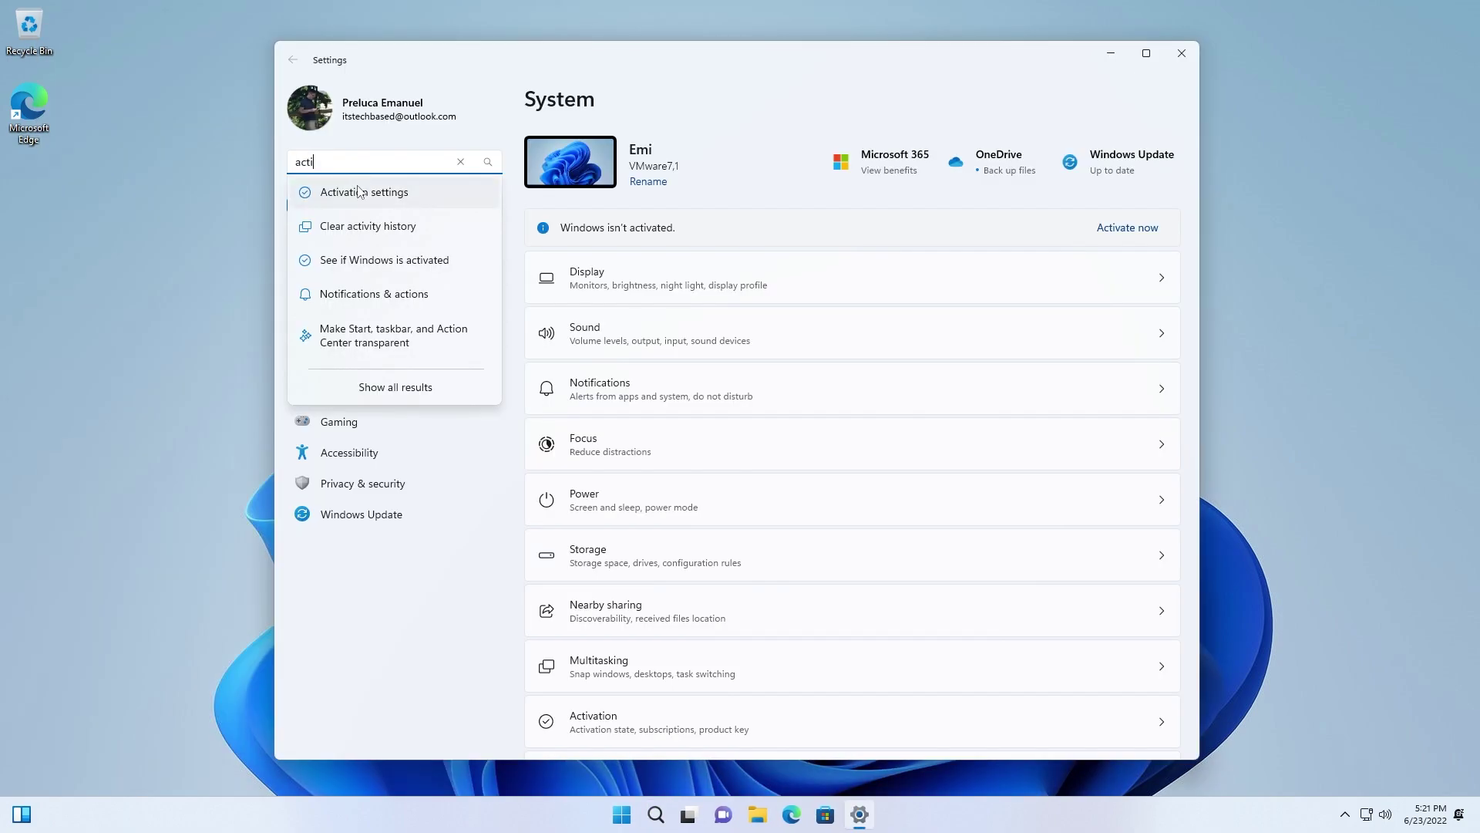
{"action": "left_click", "coordinate": [356, 199]}
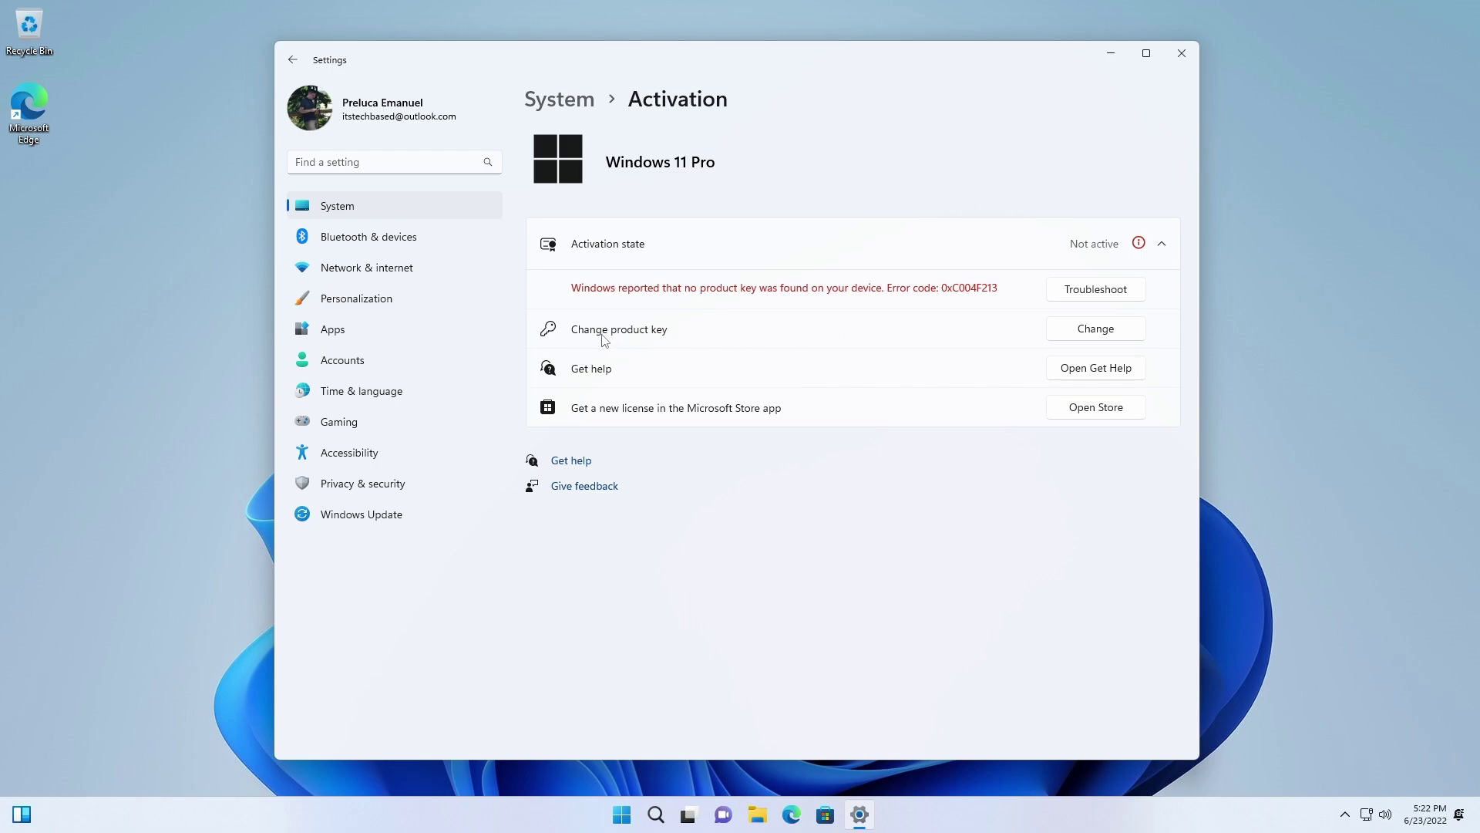
{"action": "left_click", "coordinate": [1068, 337]}
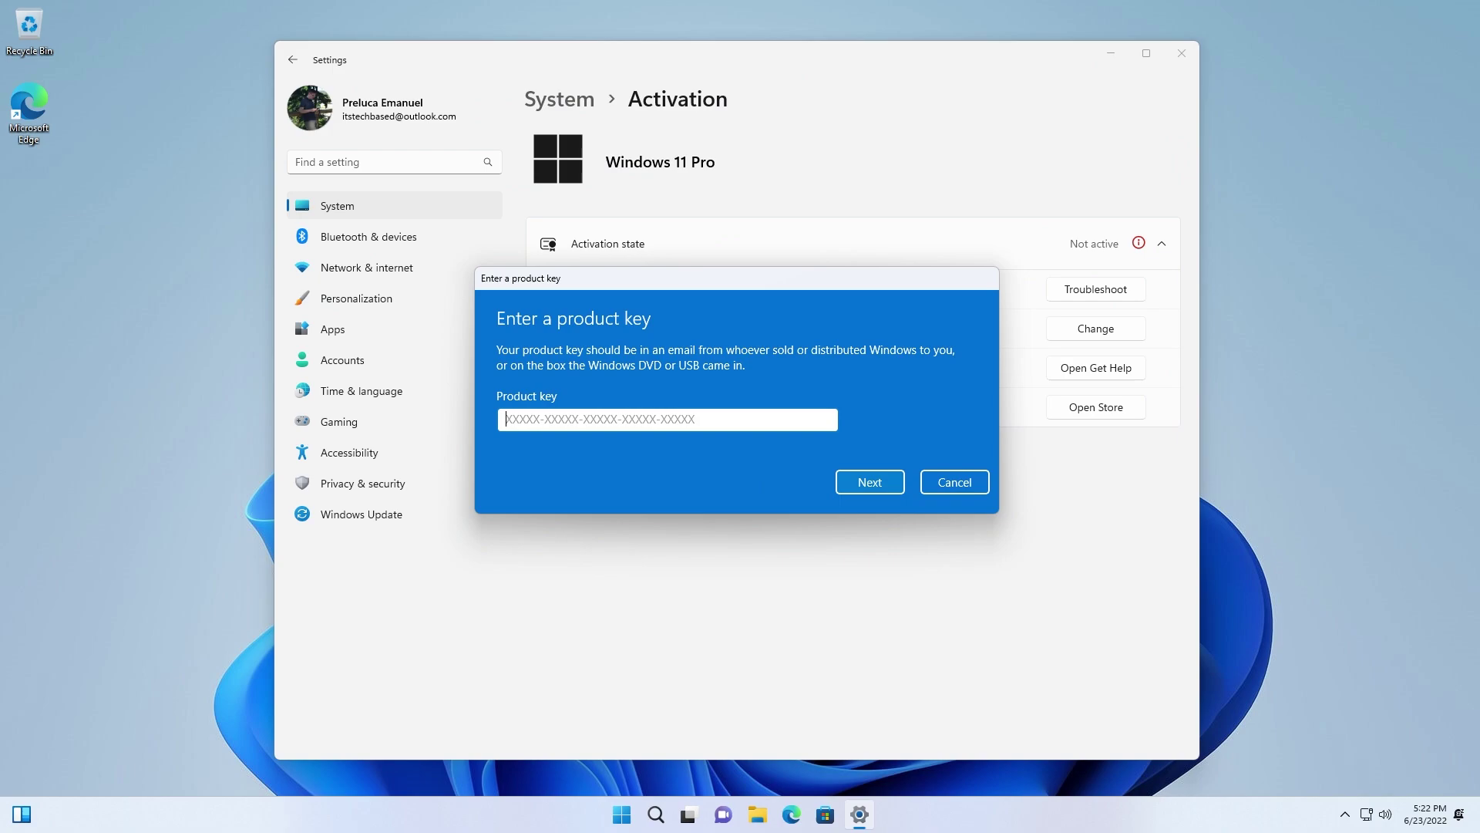